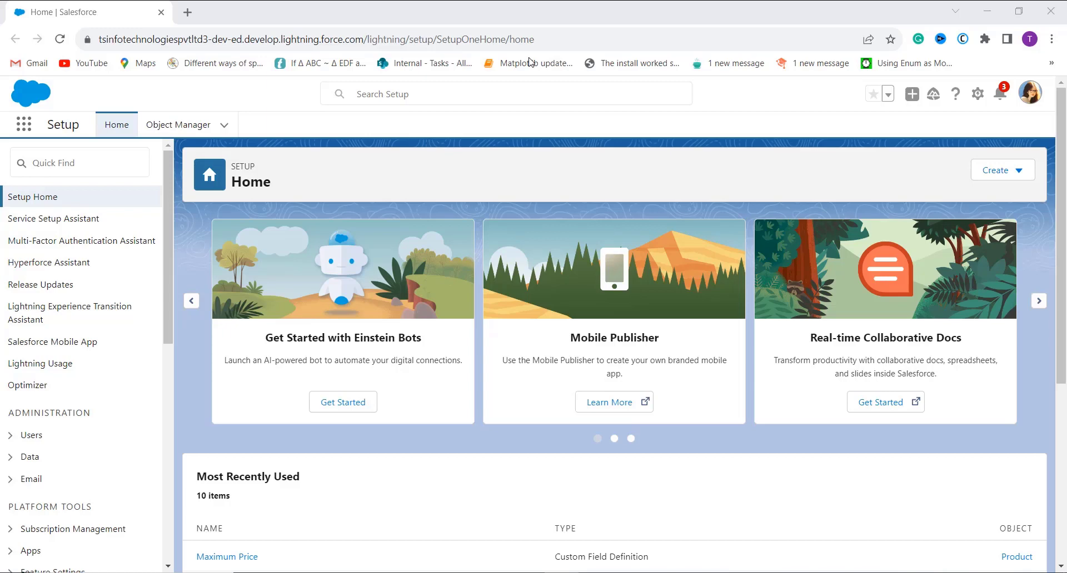
Step: Search the Object Manager for "prod" and open the Product object's Fields & Relationships
click(978, 95)
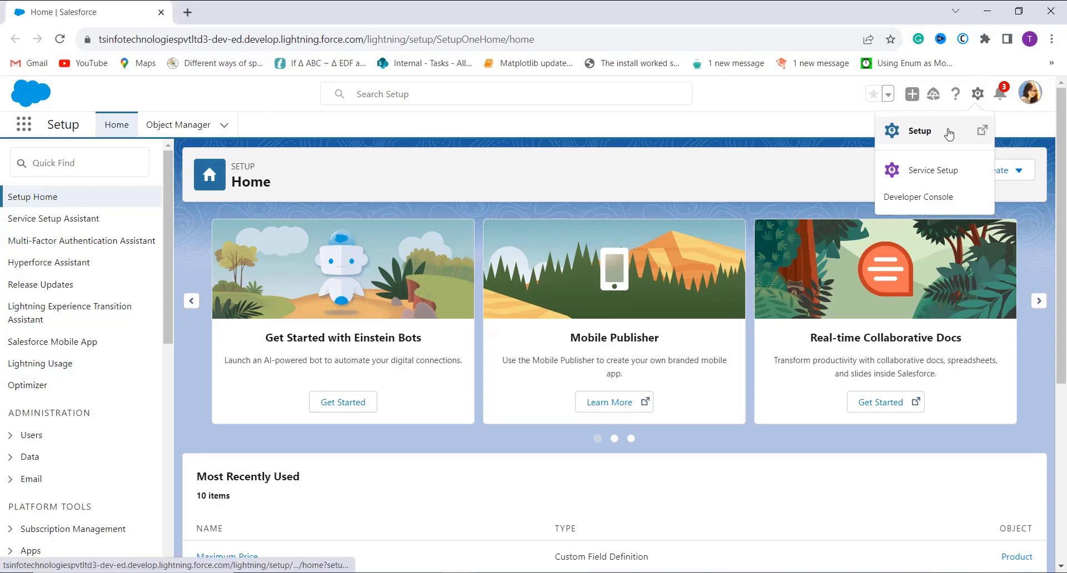
click(851, 129)
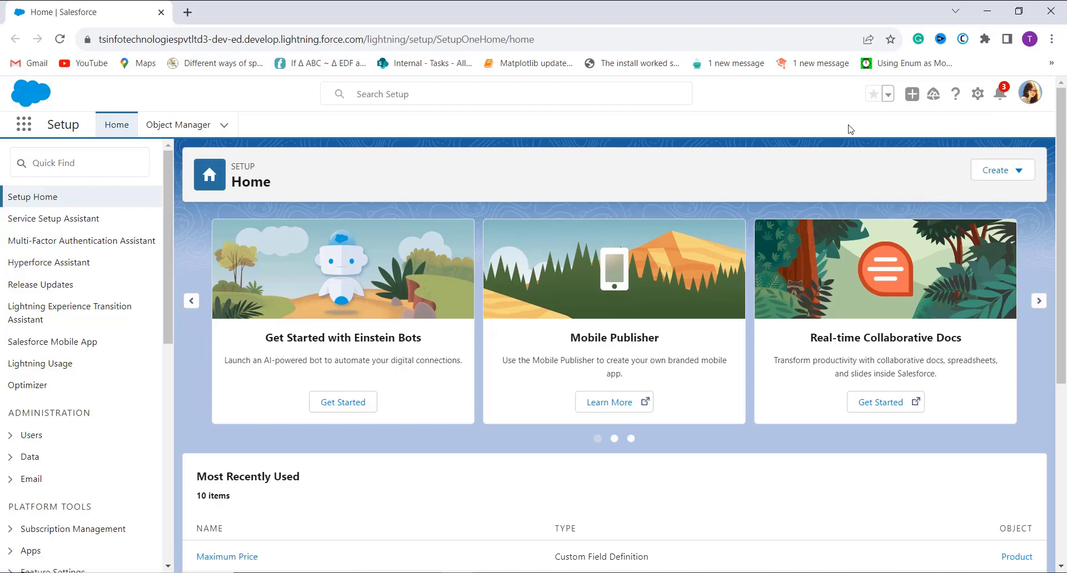
click(190, 130)
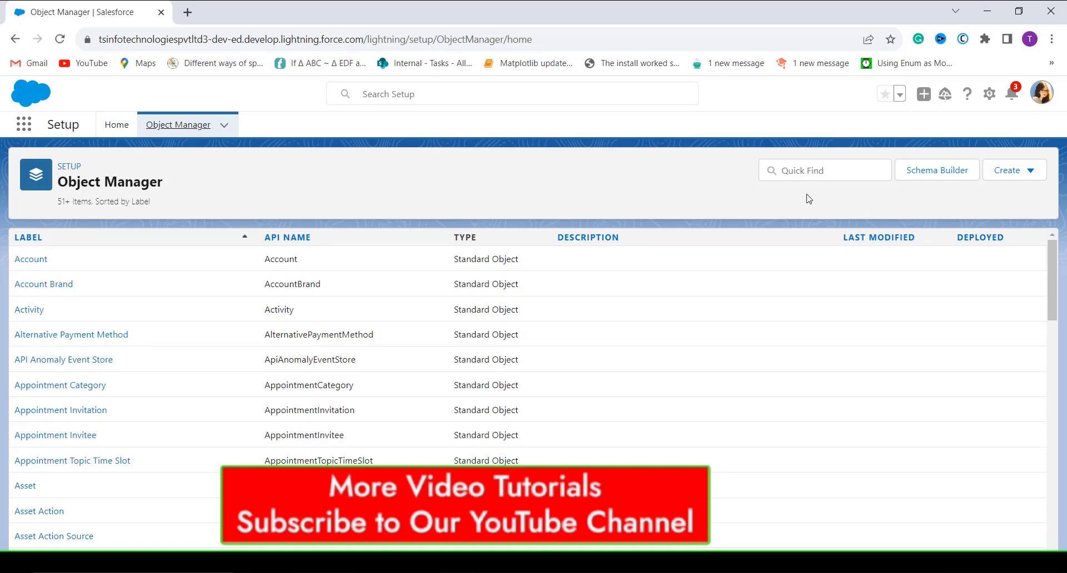
click(818, 172)
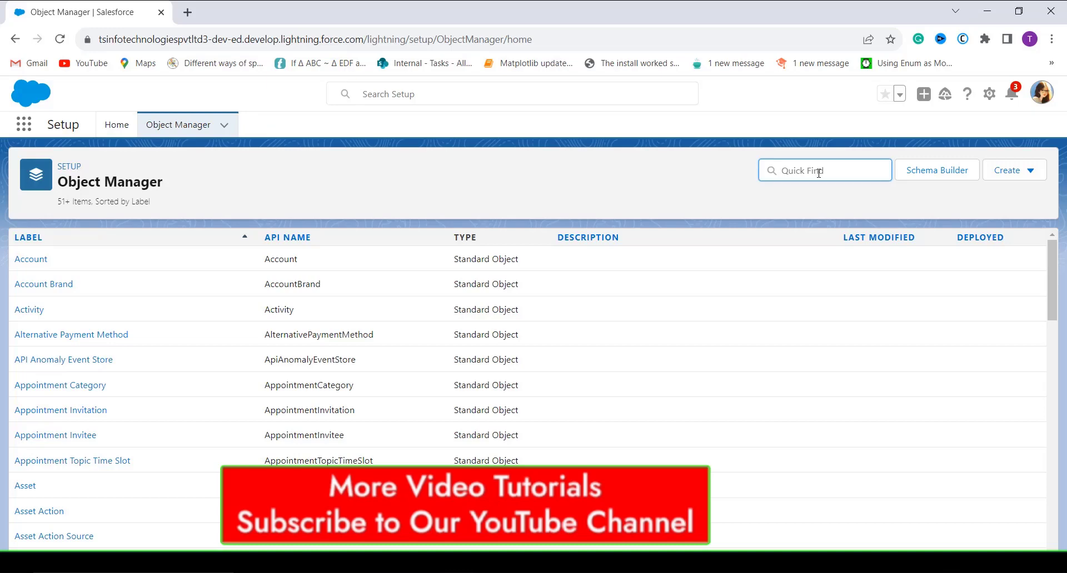
text(pr)
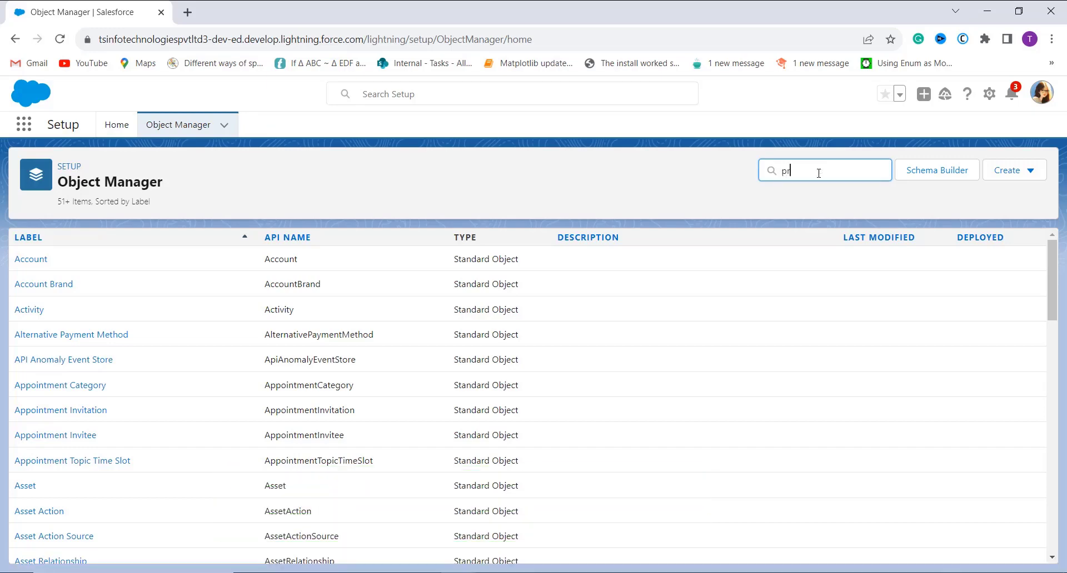
text(od)
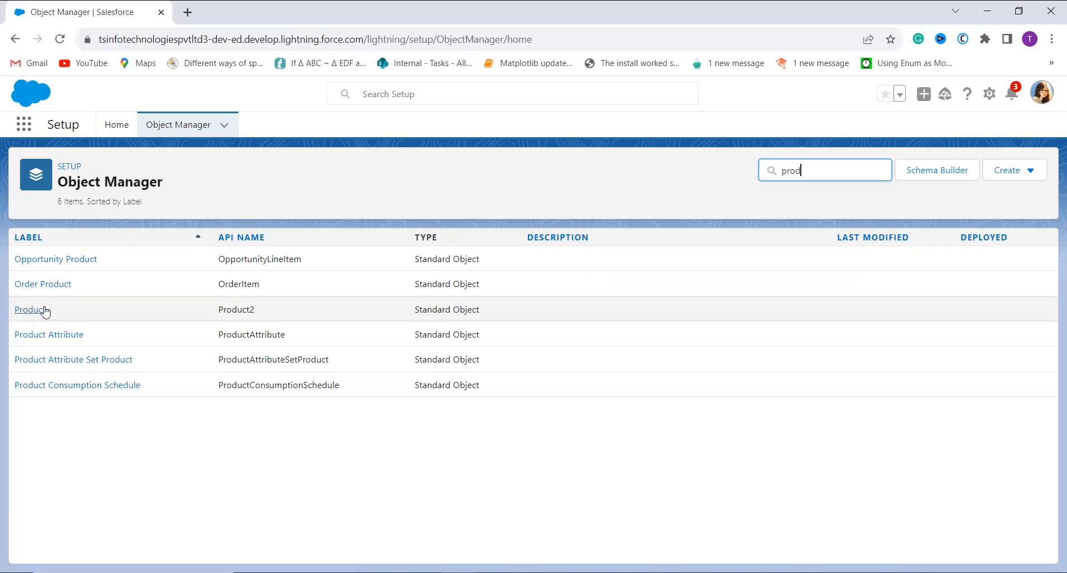
click(45, 310)
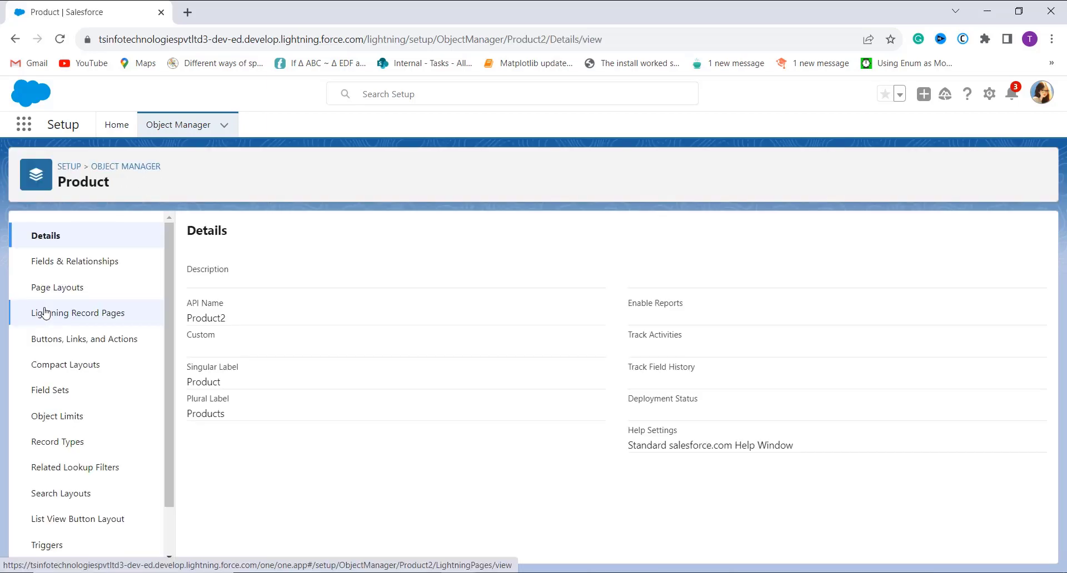
click(84, 267)
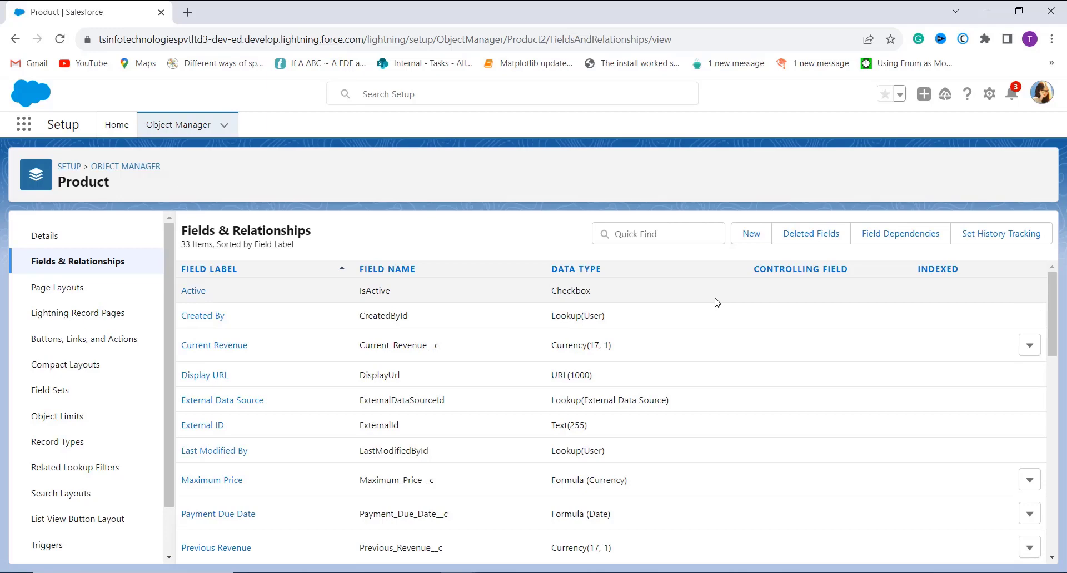
Step: Start a new custom field on the Product object with the Formula data type and proceed to the output type settings
click(761, 246)
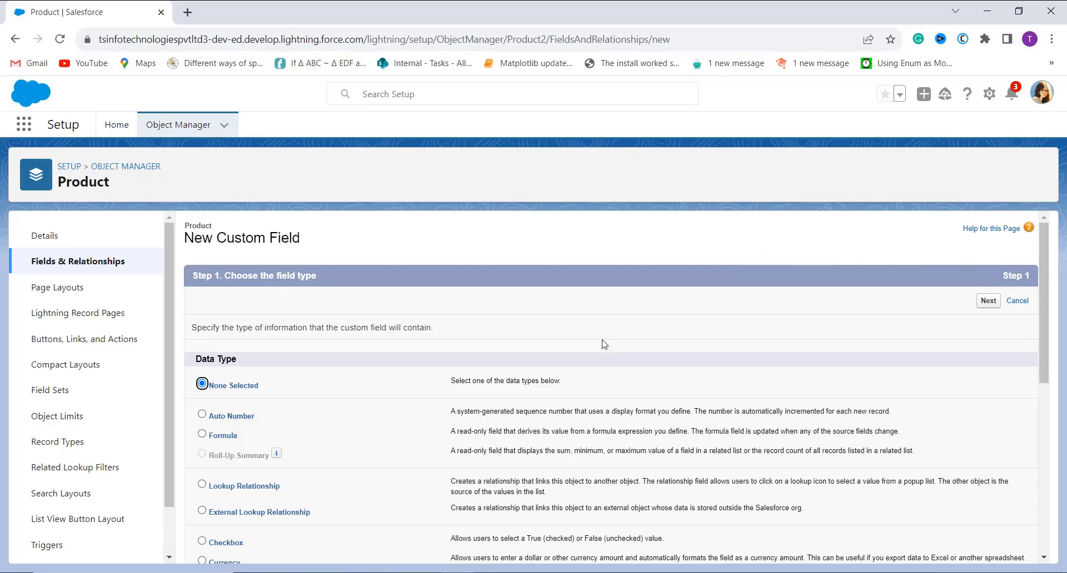
scroll(590, 356, down, 1)
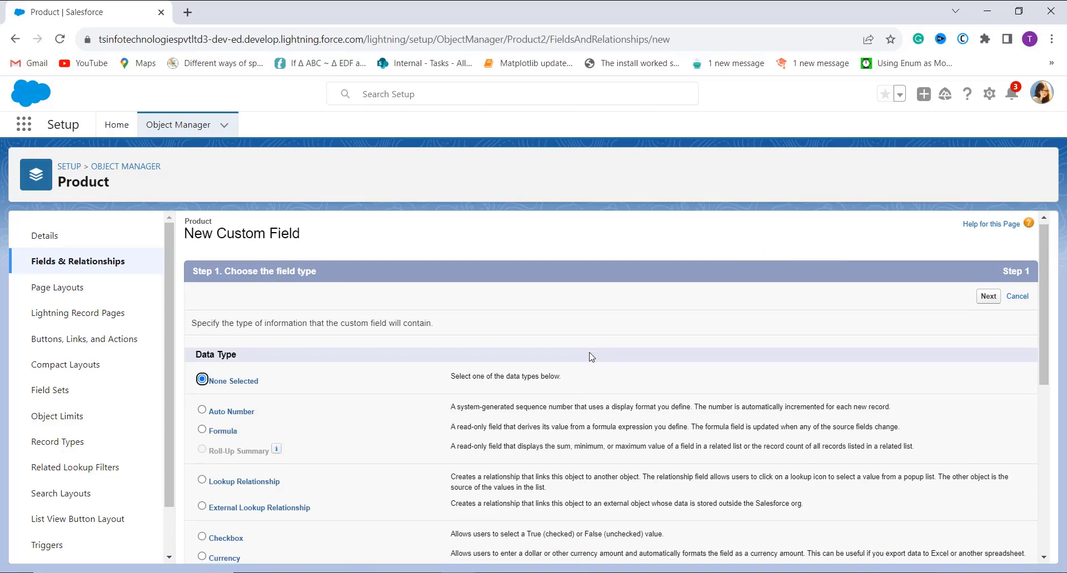
scroll(591, 357, down, 1)
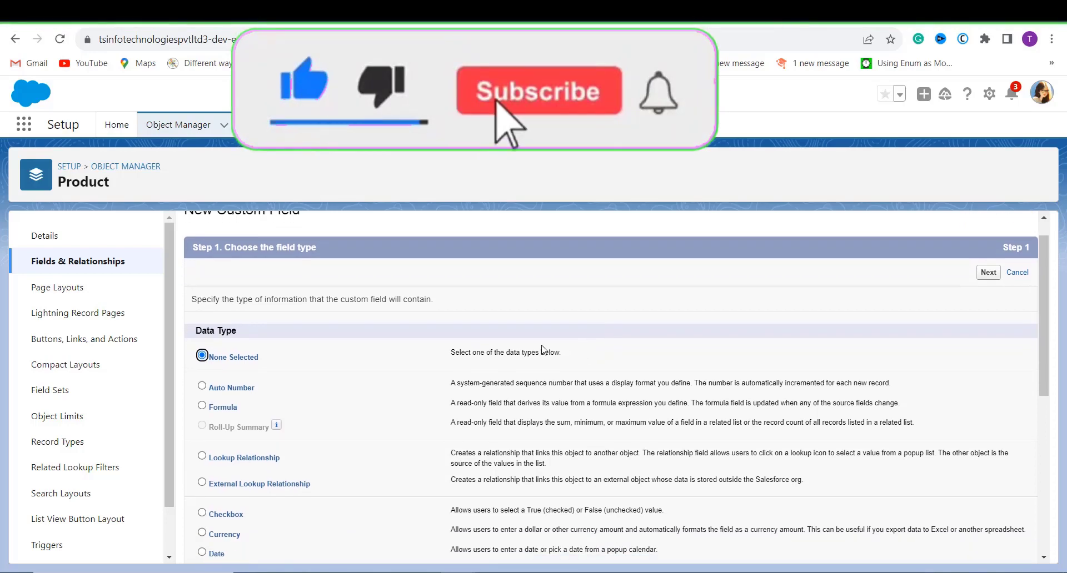
scroll(544, 350, down, 2)
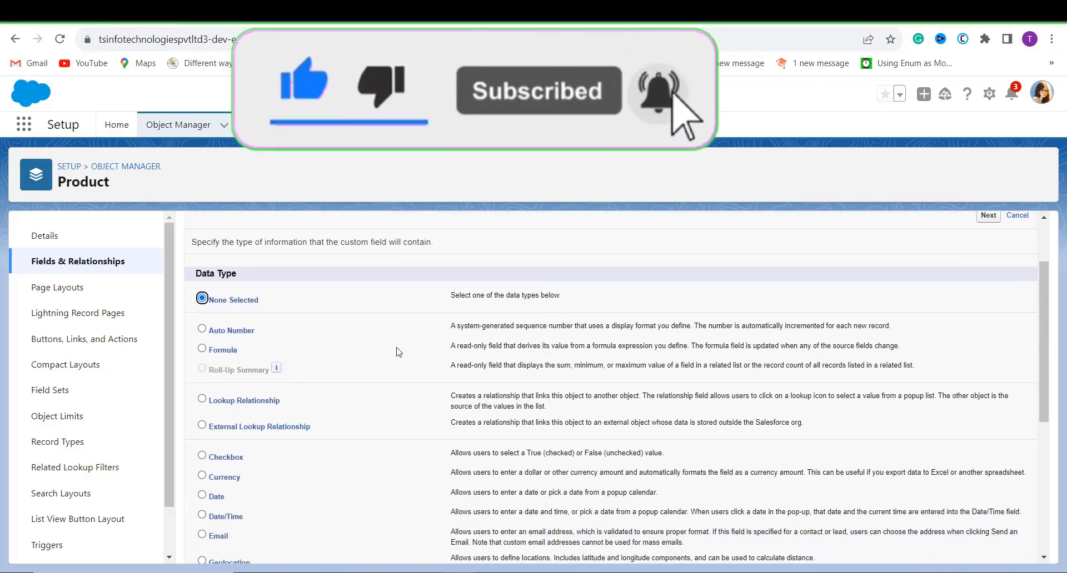
click(222, 351)
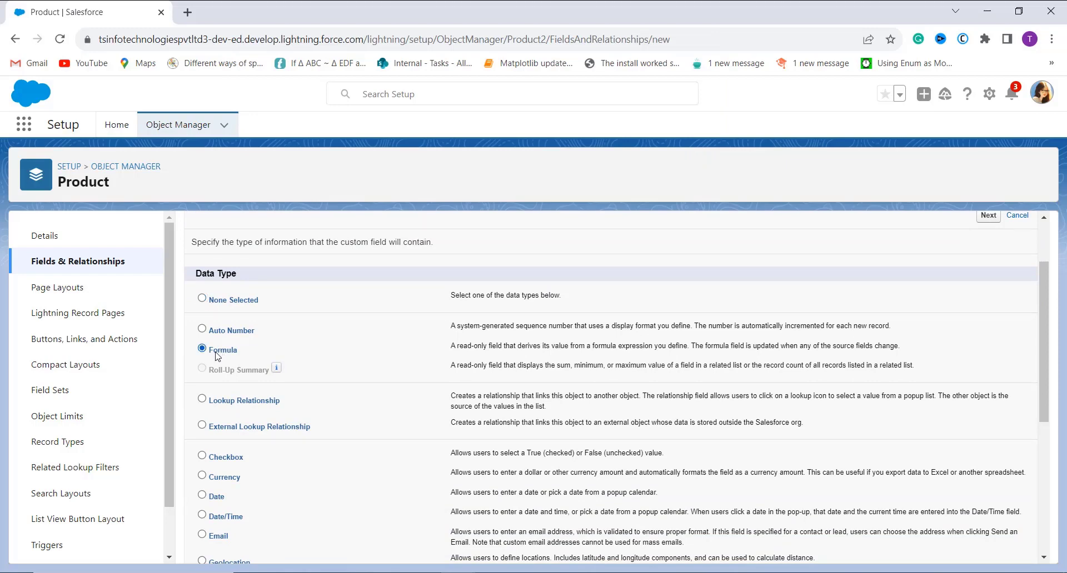
scroll(217, 356, up, 1)
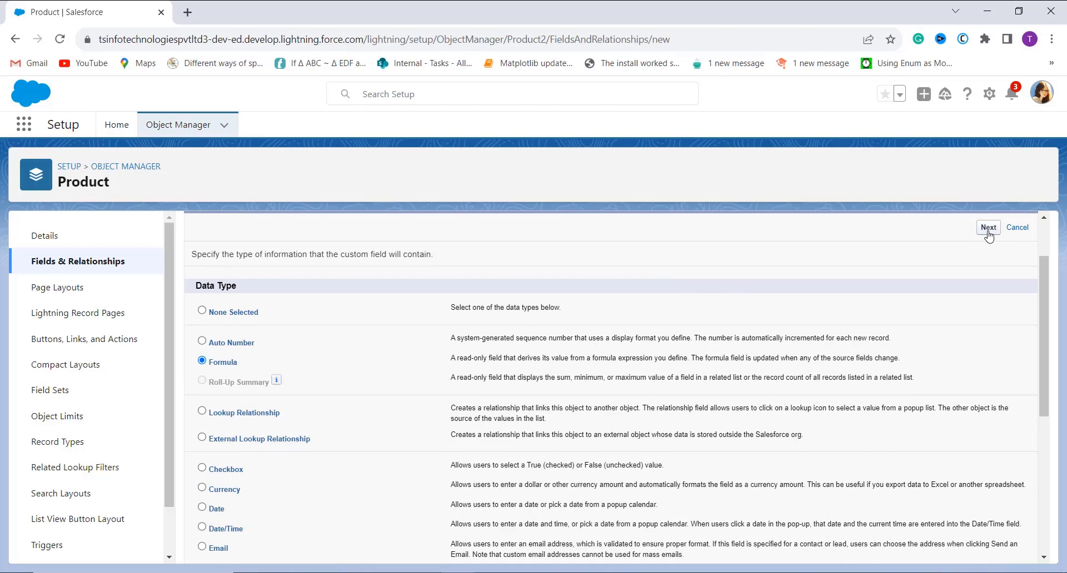
click(988, 229)
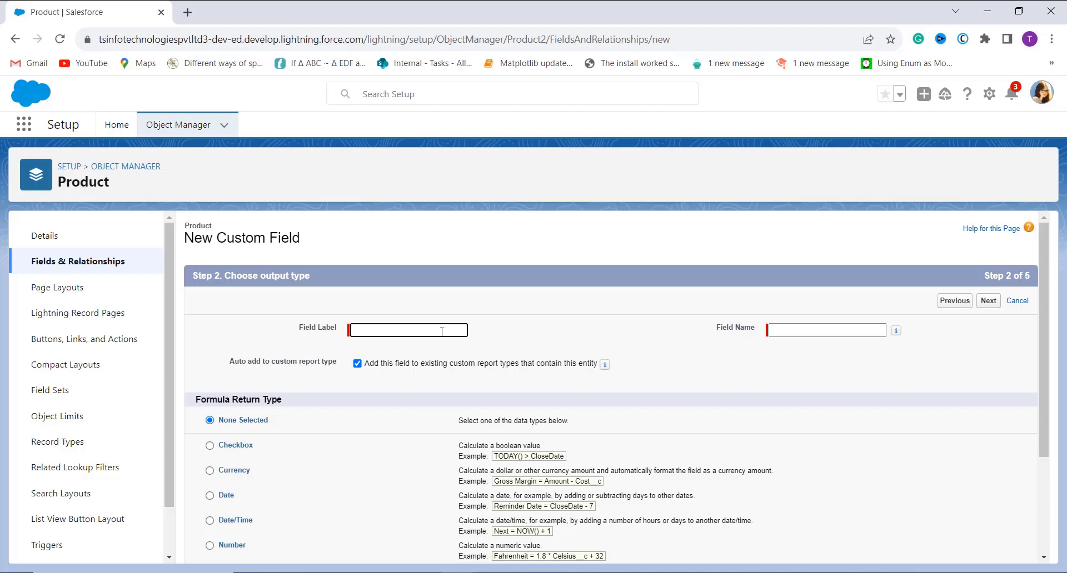
Step: Set the new field's label to Expiry Year and its field name to Expiry_Year
text(Expiry Year)
click(820, 333)
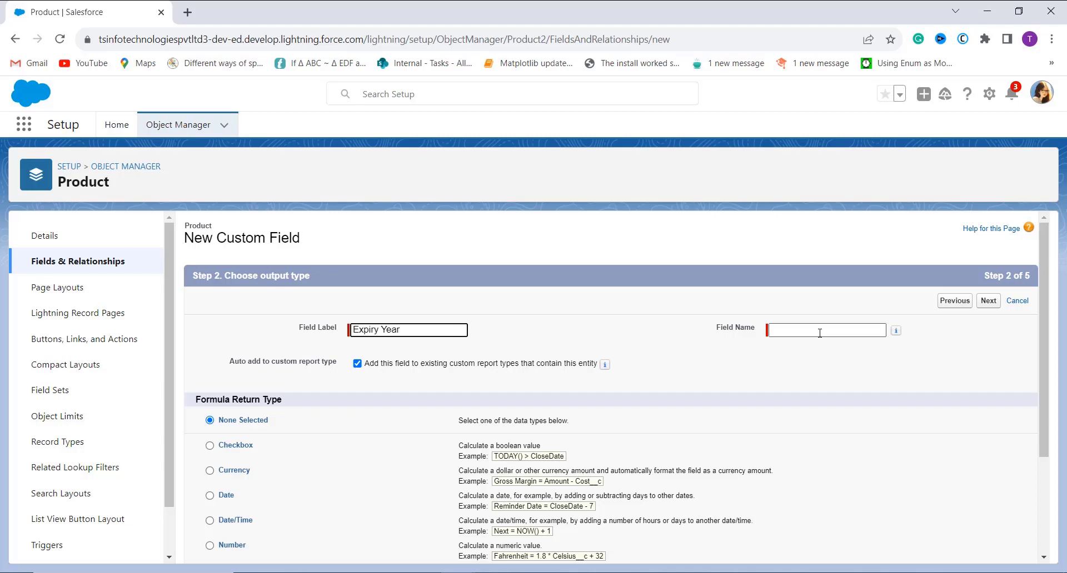
click(859, 328)
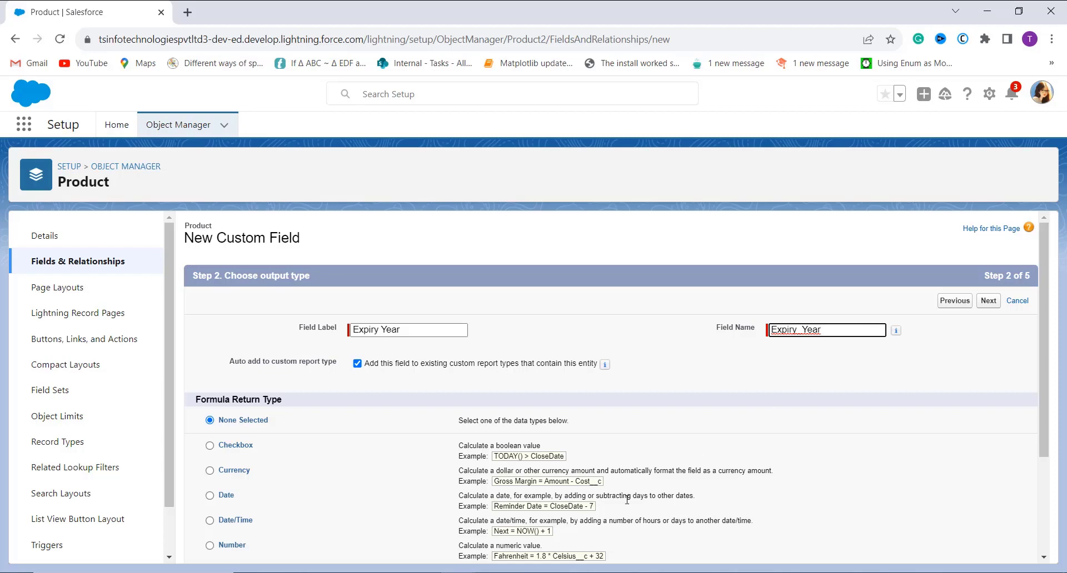
click(426, 431)
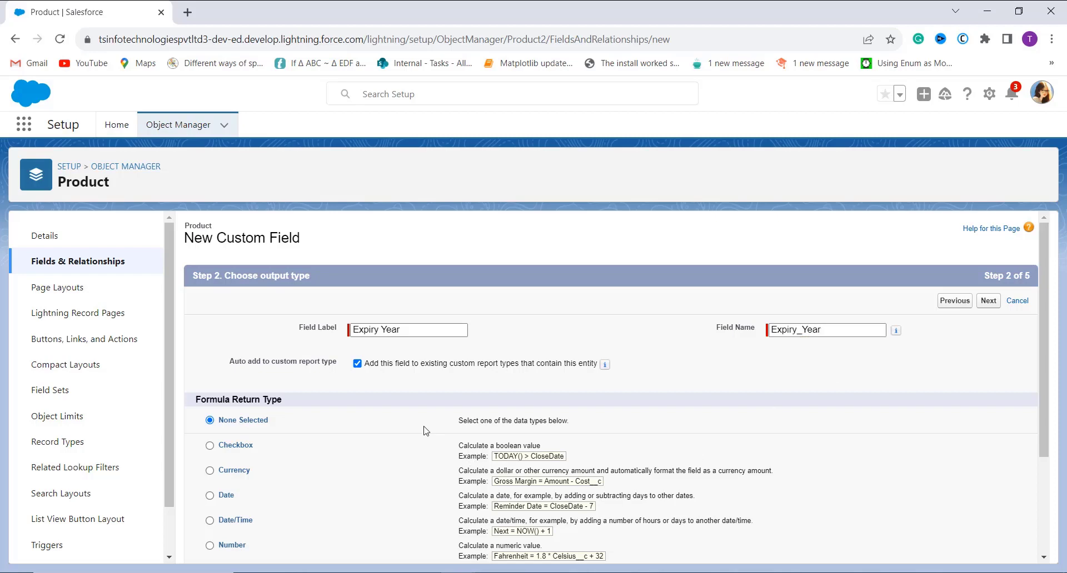
Step: Set the formula return type to Number with 0 decimal places and continue to the formula editor
scroll(426, 431, down, 1)
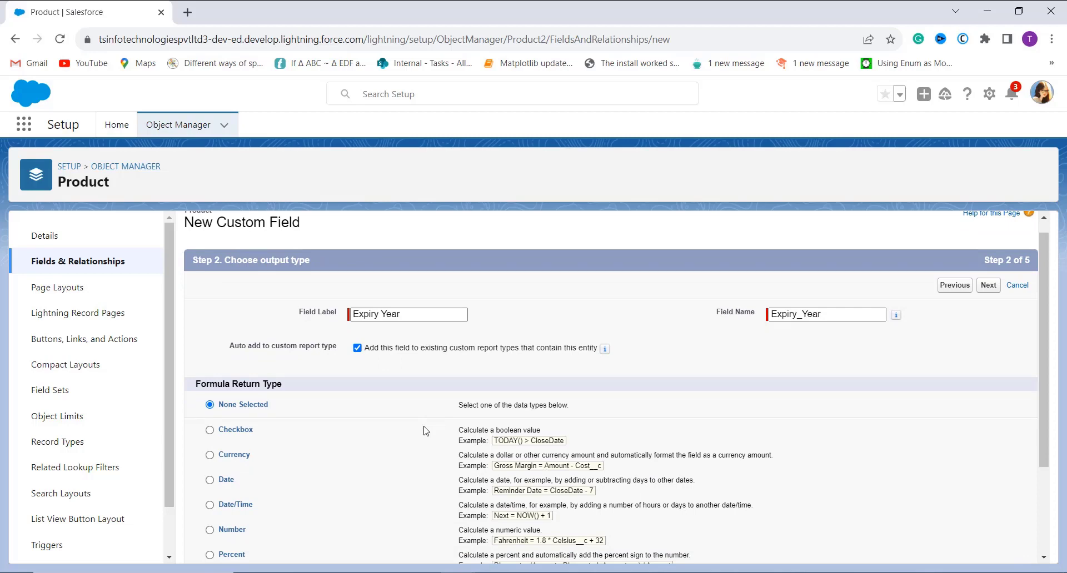
scroll(426, 431, down, 1)
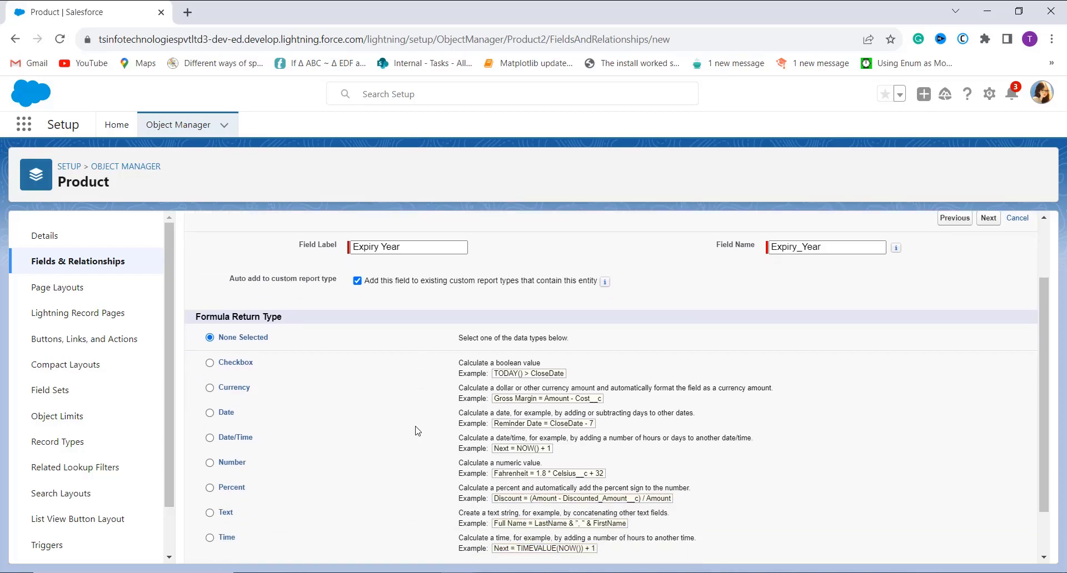
scroll(367, 443, down, 1)
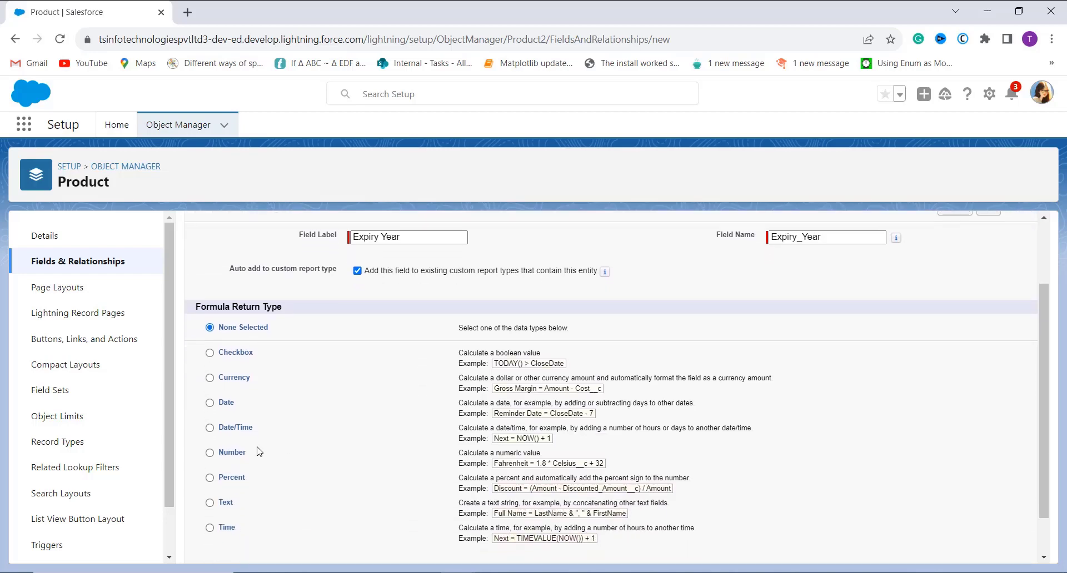
click(210, 453)
scroll(294, 450, down, 1)
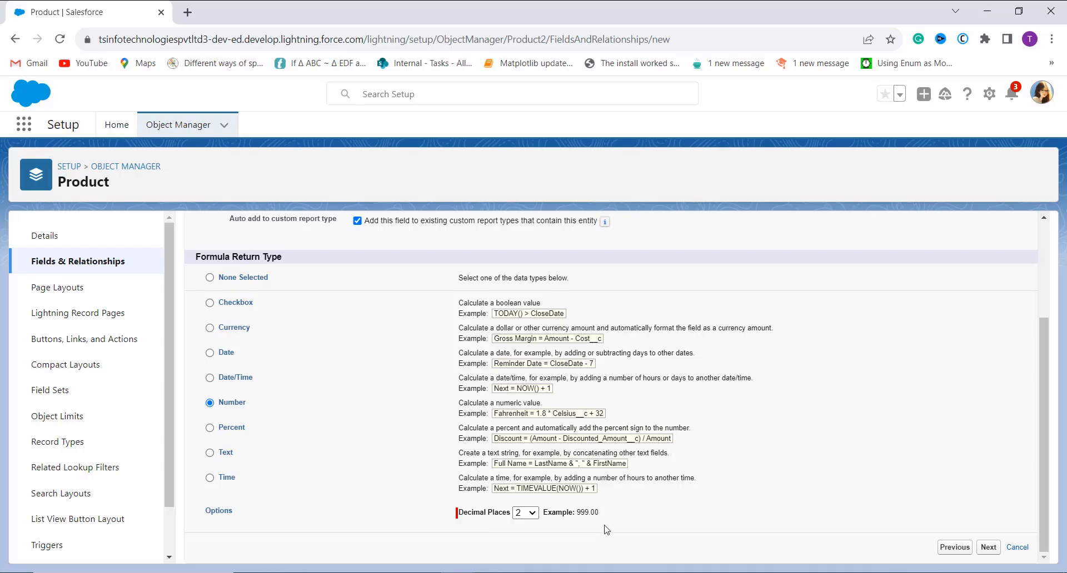
click(533, 515)
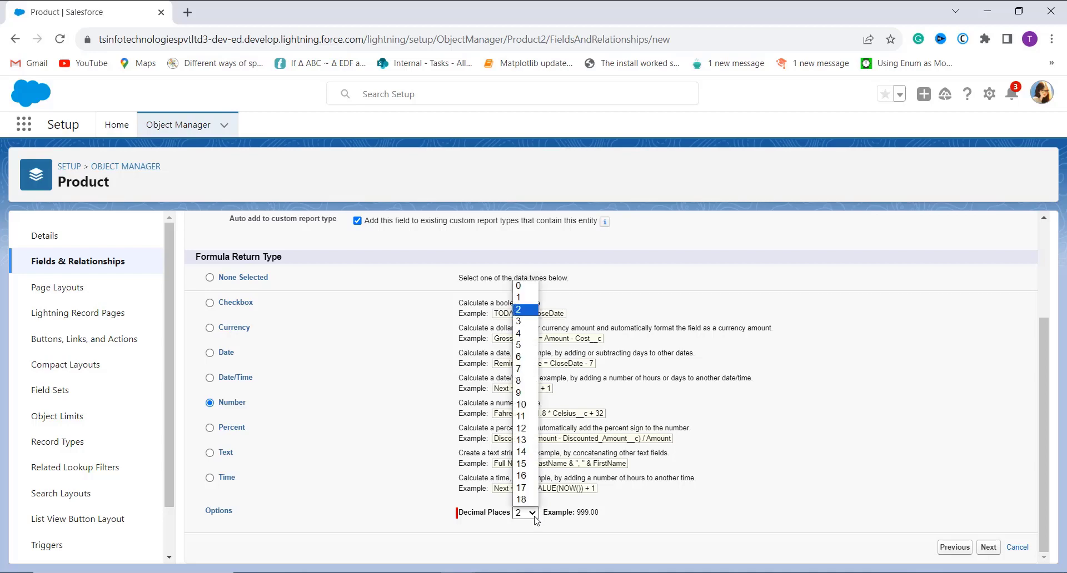
click(521, 286)
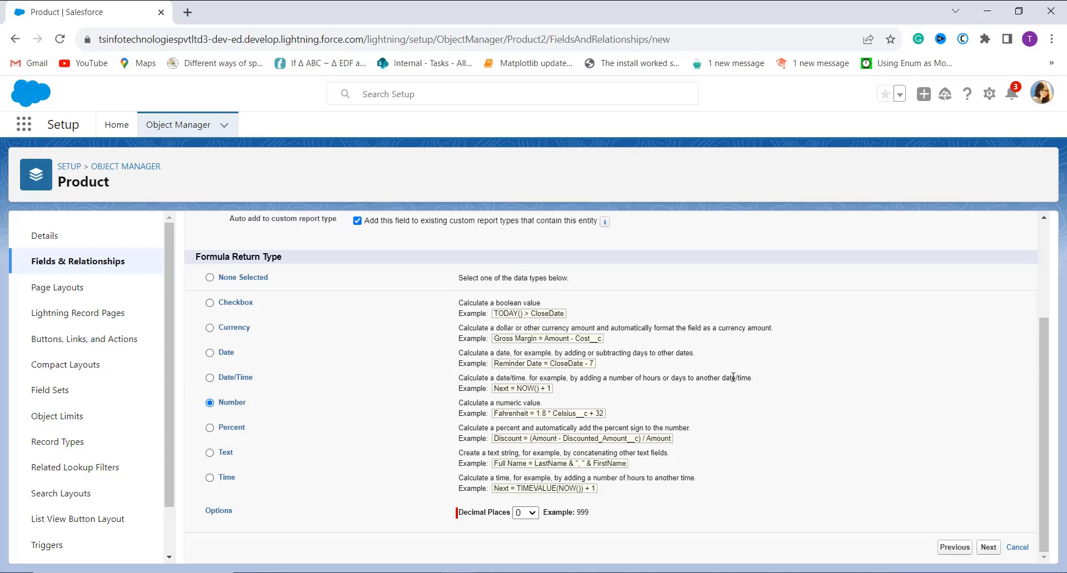
click(988, 547)
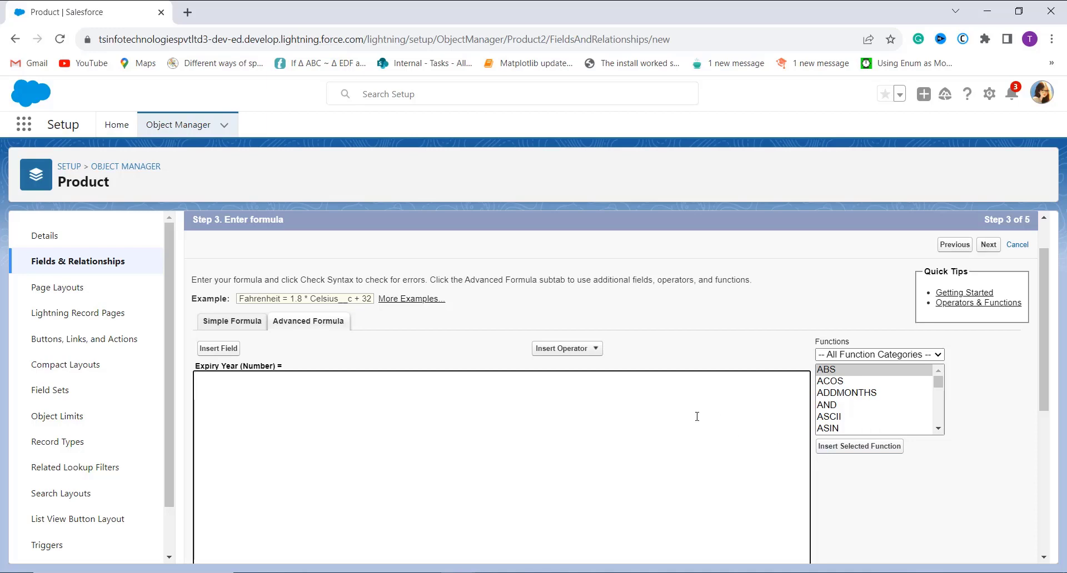
Step: Insert the YEAR function from the Date & Time category into the Expiry Year formula
click(864, 356)
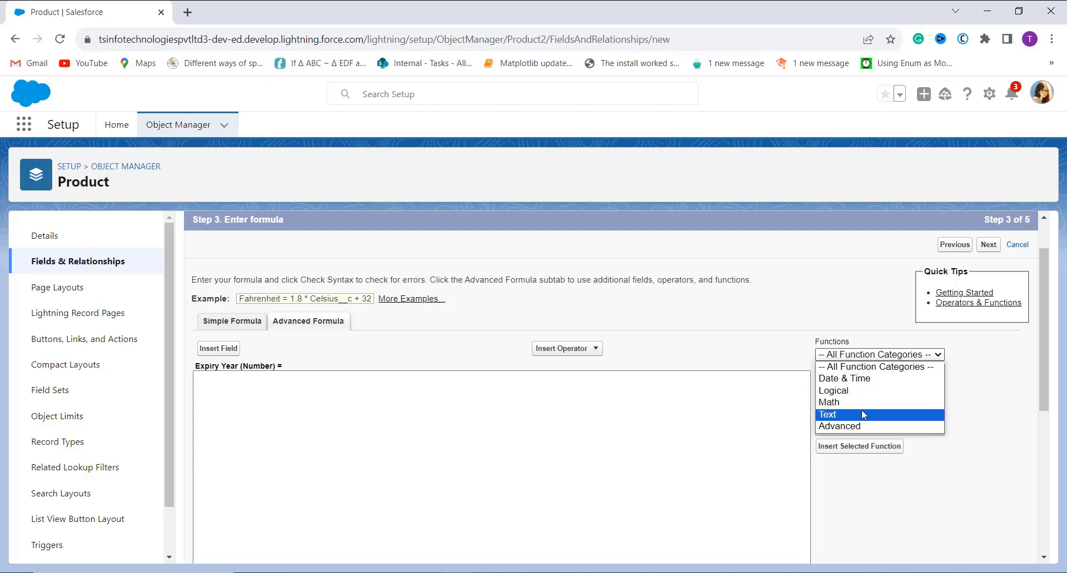
click(864, 380)
scroll(864, 405, down, 5)
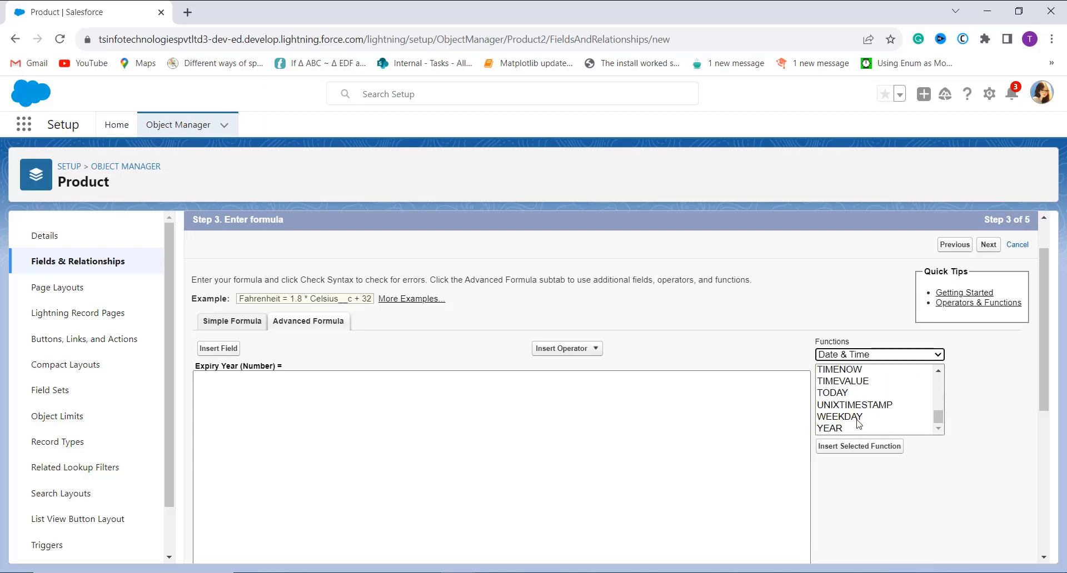
click(847, 430)
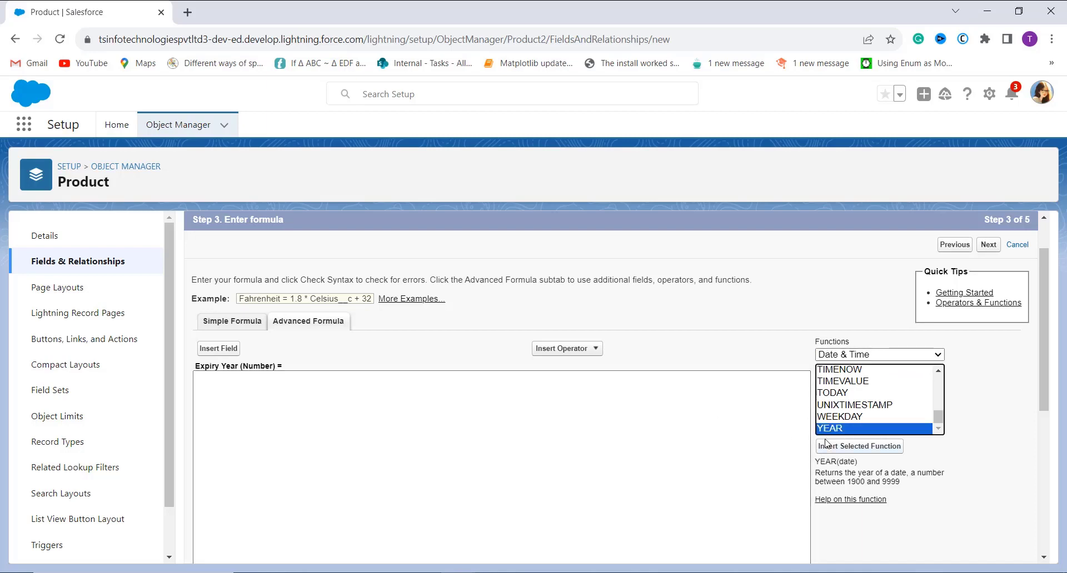
click(828, 447)
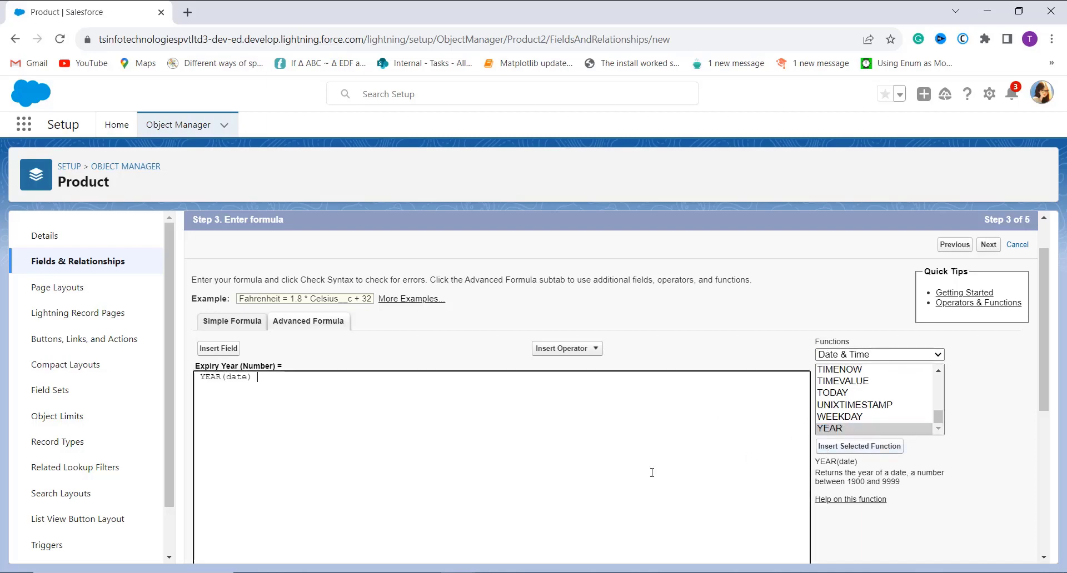
Step: Delete the date placeholder inside the YEAR function's parentheses
click(249, 378)
key(BackSpace)
key(BackSpace)
key(BackSpace)
key(BackSpace)
Step: Insert the Product Expiry field into the YEAR function's parentheses
click(219, 350)
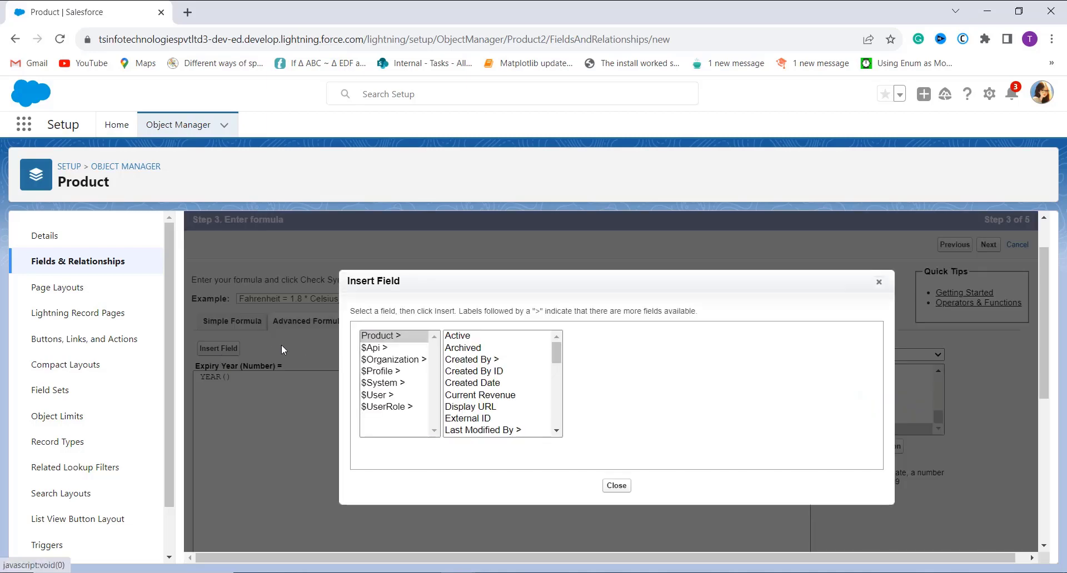
scroll(498, 399, down, 3)
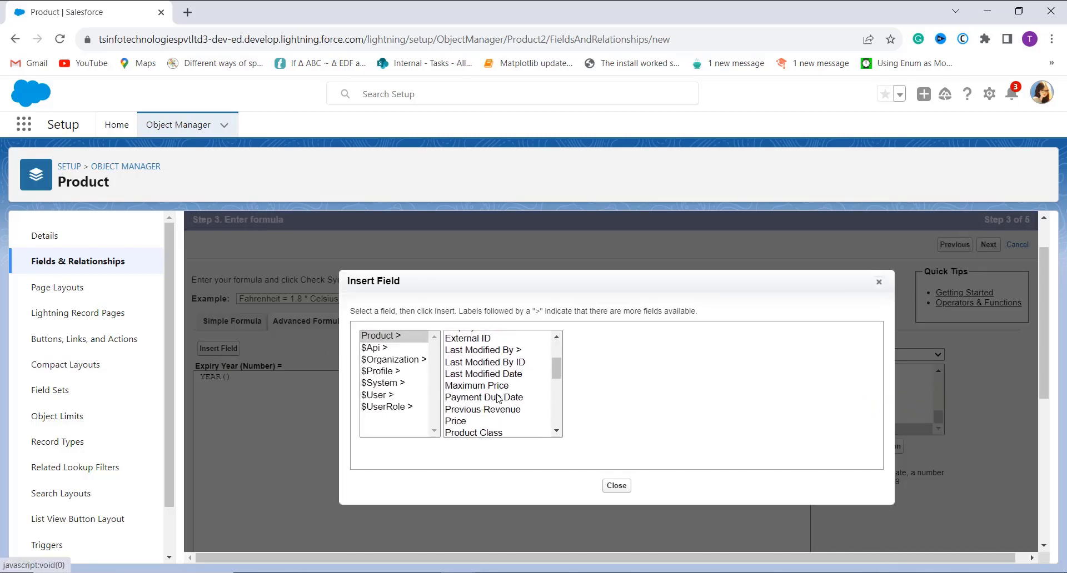
scroll(499, 399, down, 1)
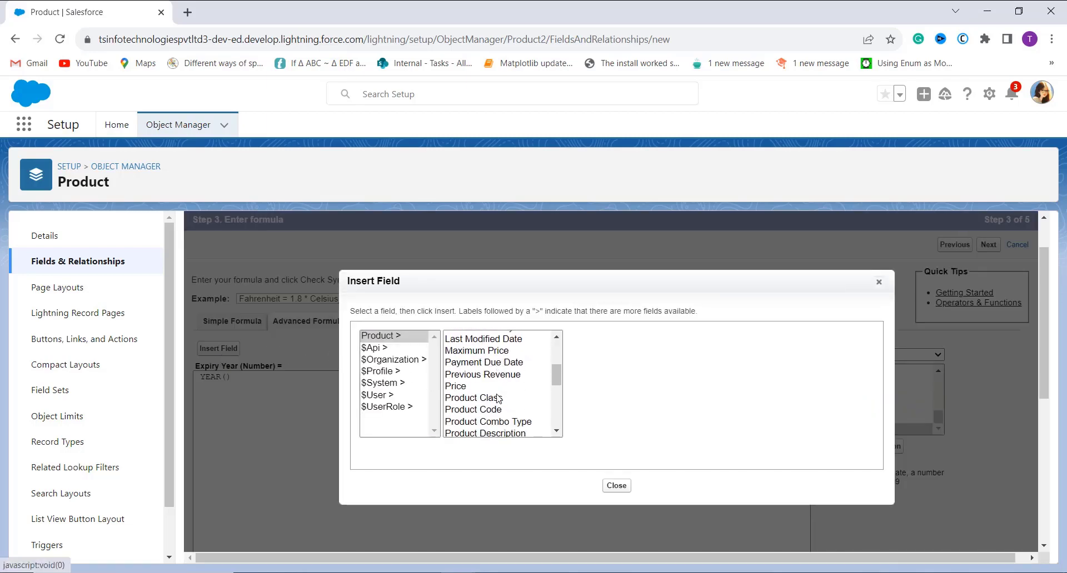
scroll(492, 428, down, 2)
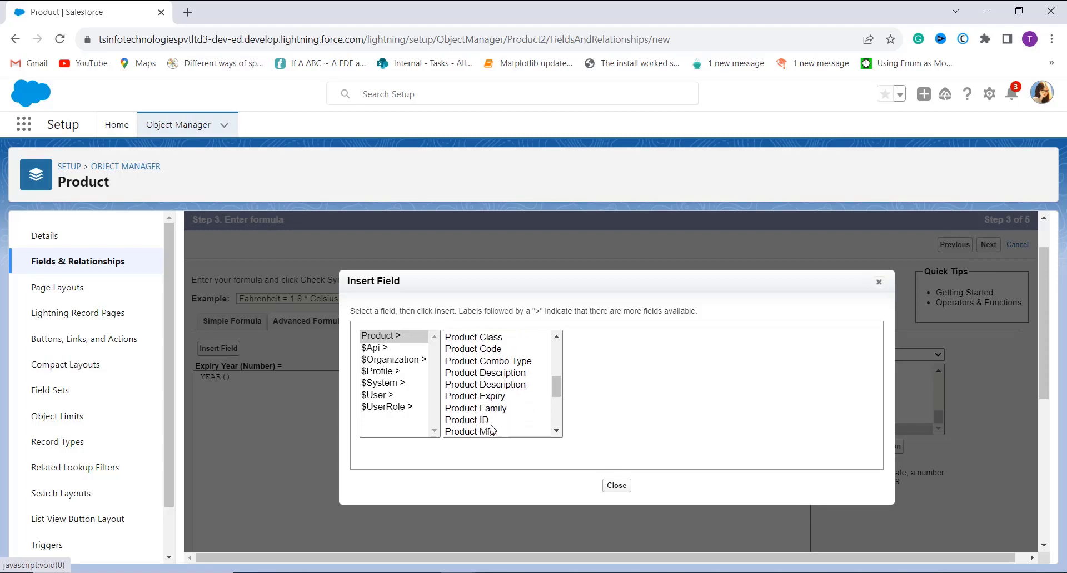
scroll(492, 429, down, 3)
scroll(492, 429, up, 2)
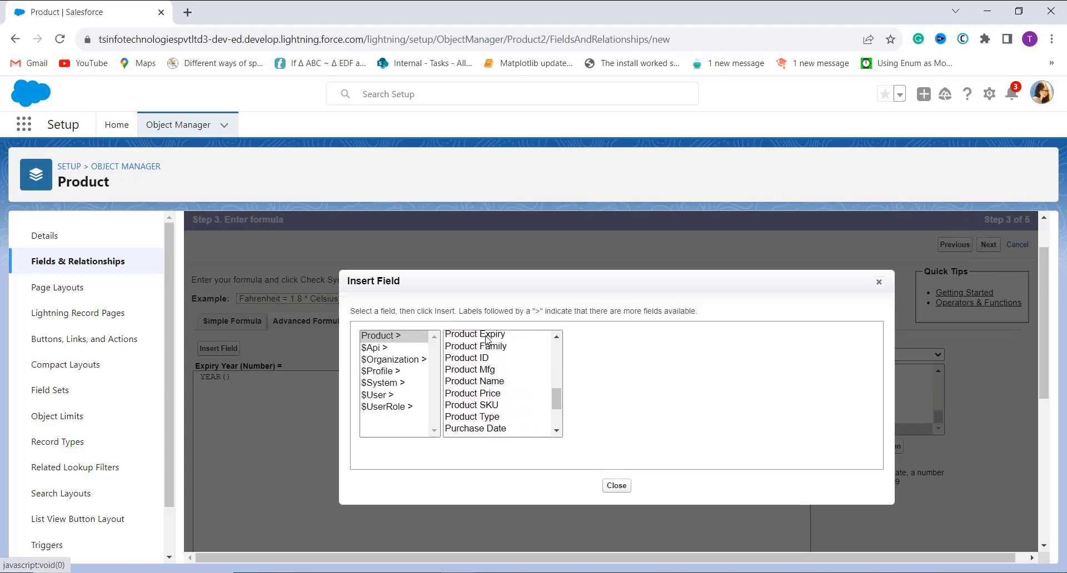
click(486, 337)
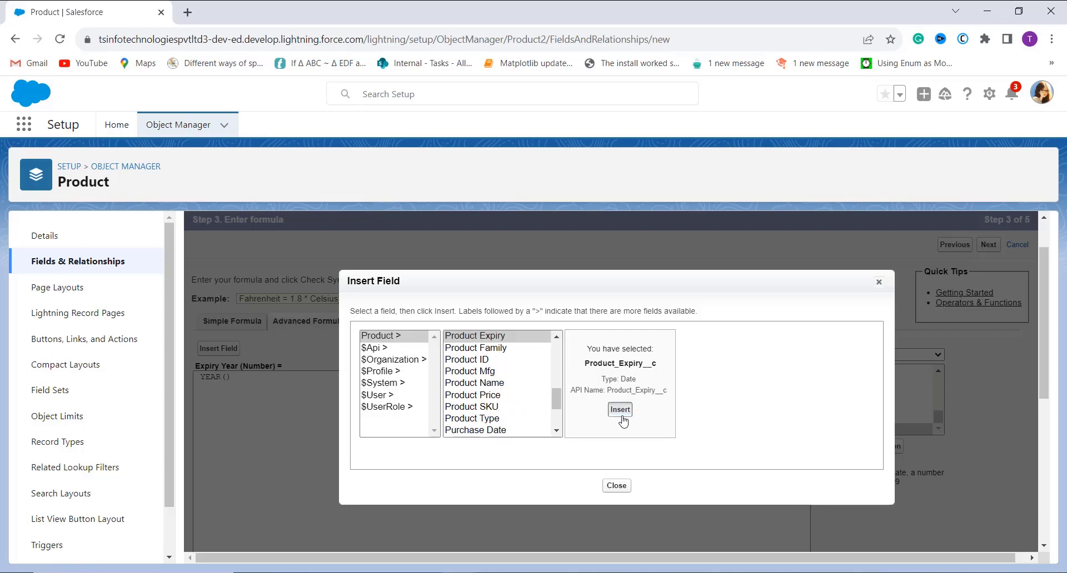
click(621, 414)
Step: Check the formula's syntax, leave the description and help text blank, and continue to field-level security
scroll(466, 445, down, 4)
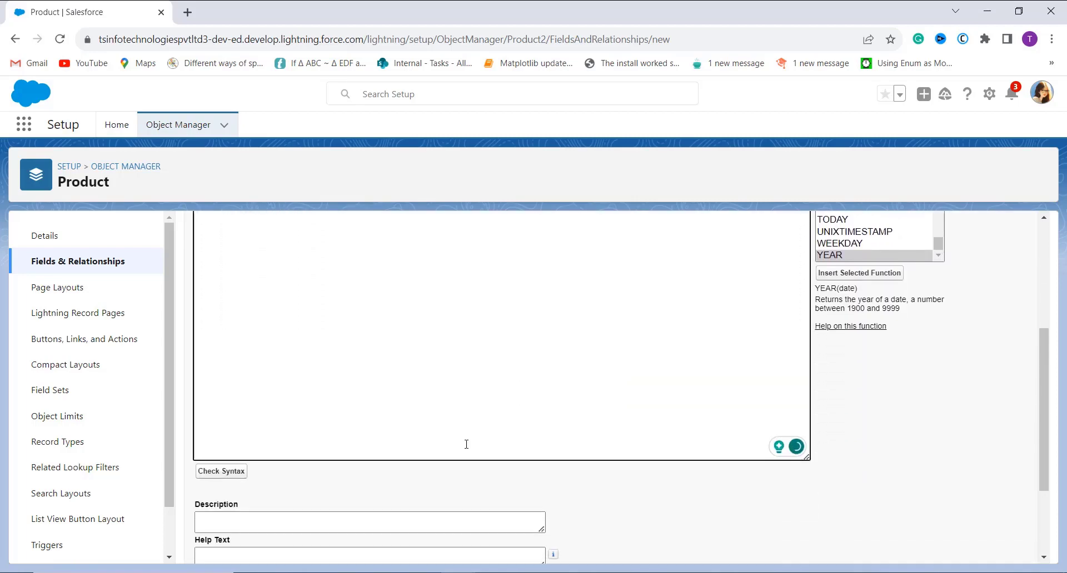
click(215, 433)
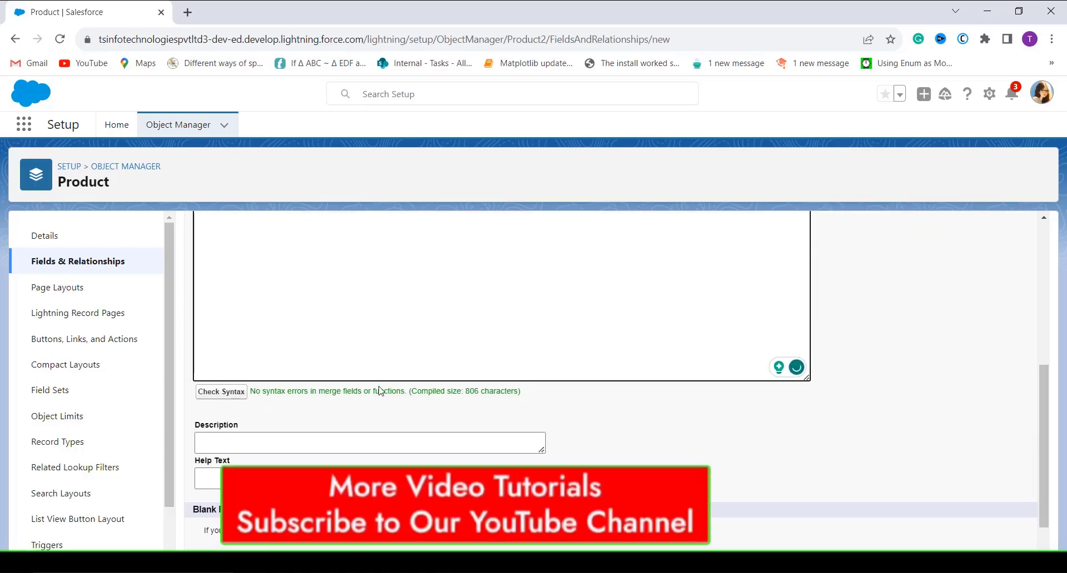
click(357, 442)
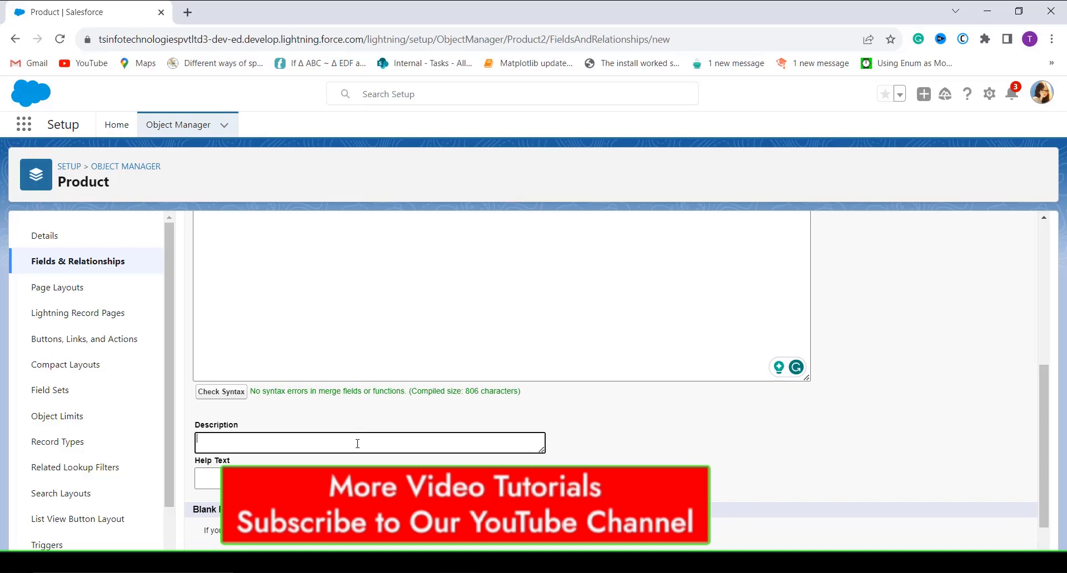
click(357, 479)
scroll(367, 483, down, 1)
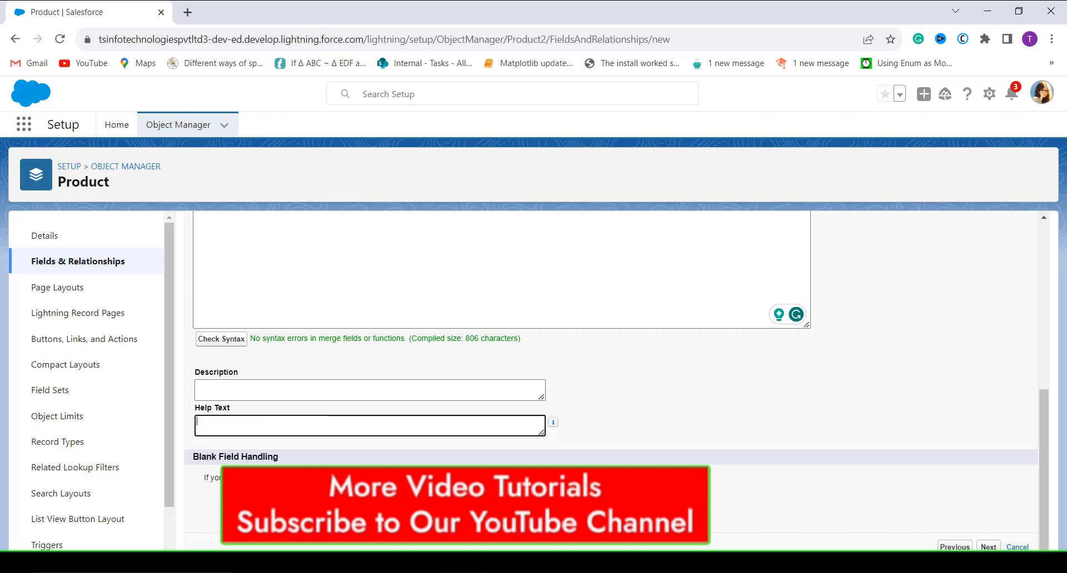
scroll(495, 462, up, 6)
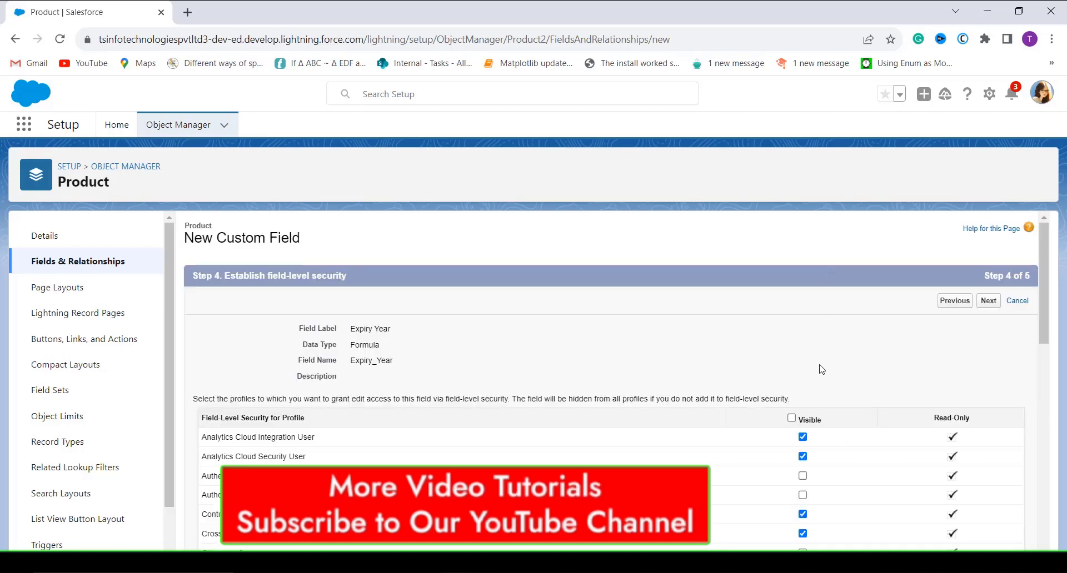
Step: Make the Expiry Year field visible to all profiles and save it with Product Layout selected
scroll(821, 369, down, 1)
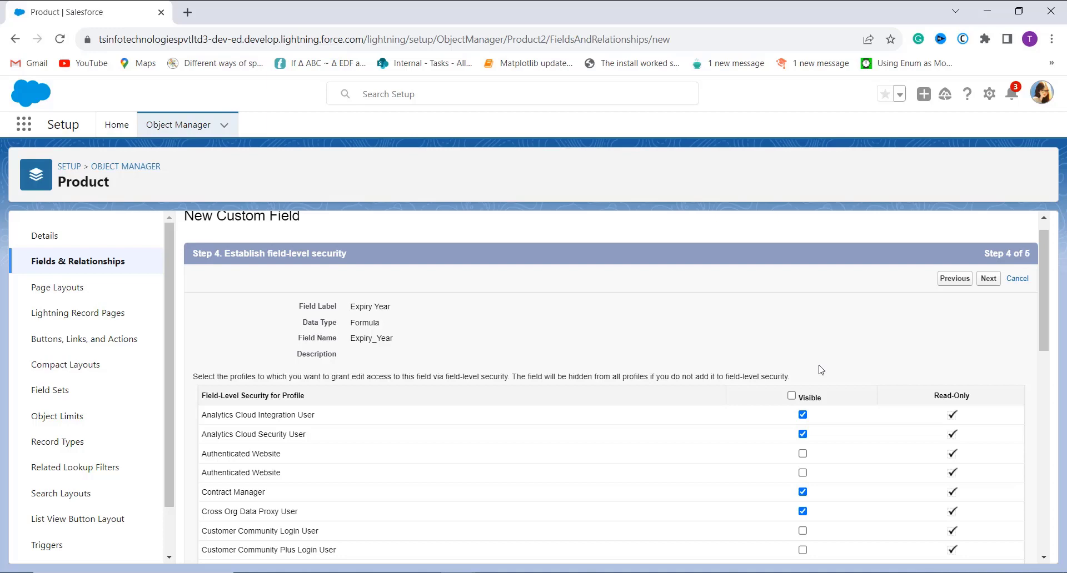
click(792, 397)
click(987, 281)
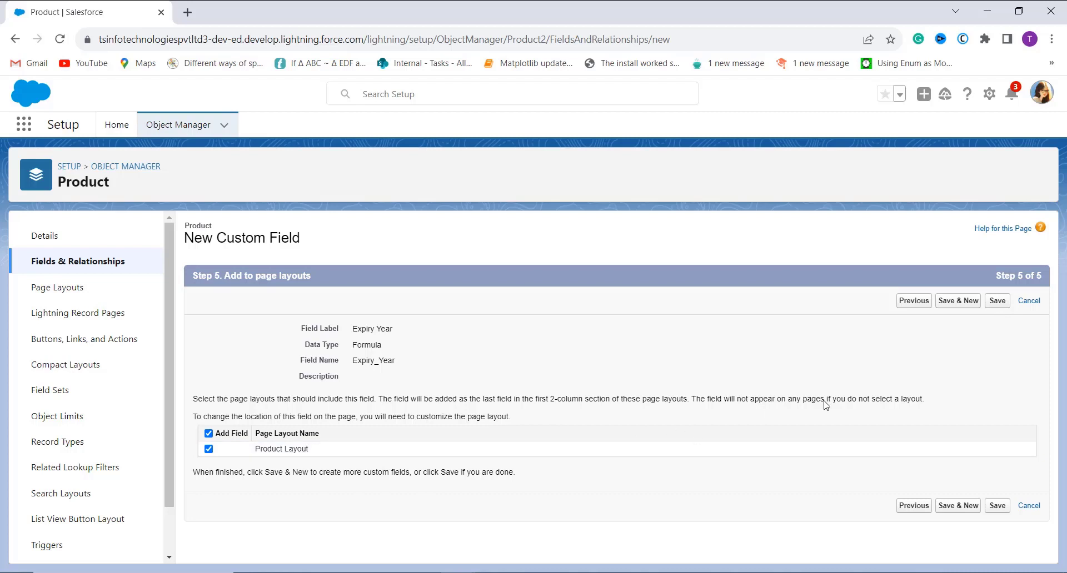
click(997, 301)
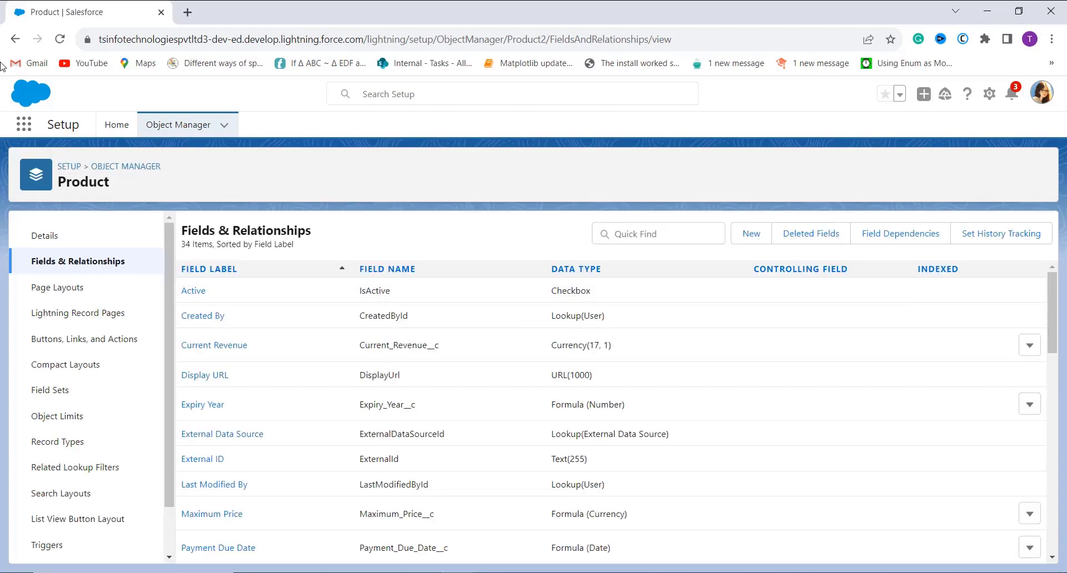
Step: Edit the Apple Pie product record in the Service app, set Product Mfg to 8/8/2023 and save it
click(27, 128)
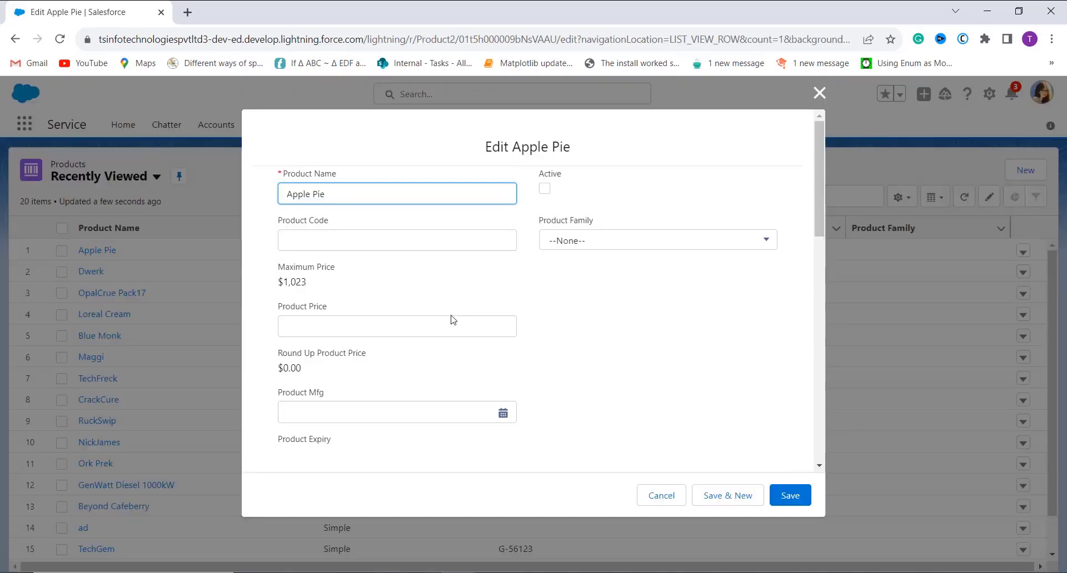
scroll(453, 320, down, 4)
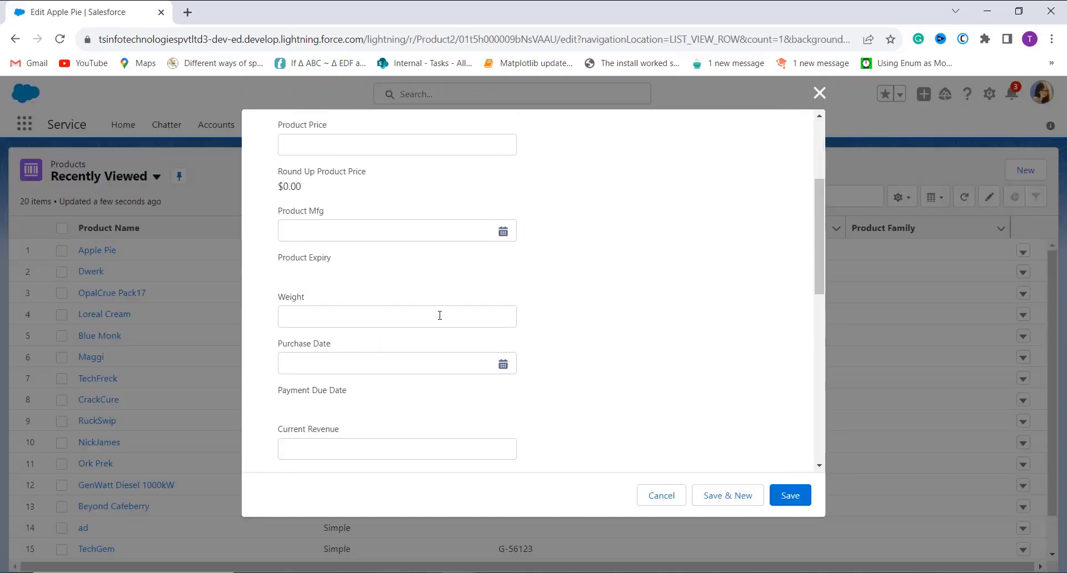
click(370, 231)
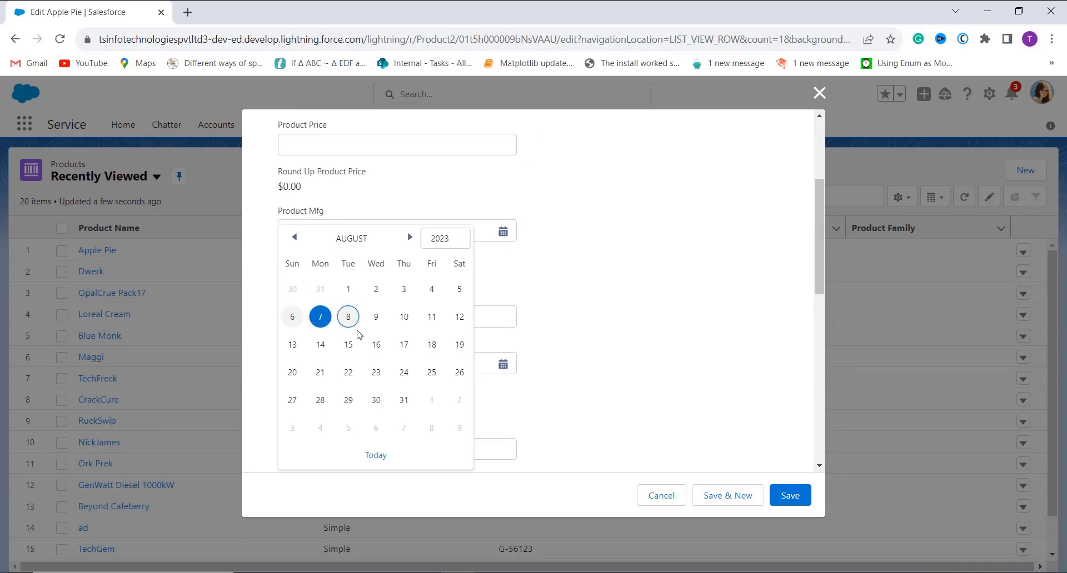
click(350, 318)
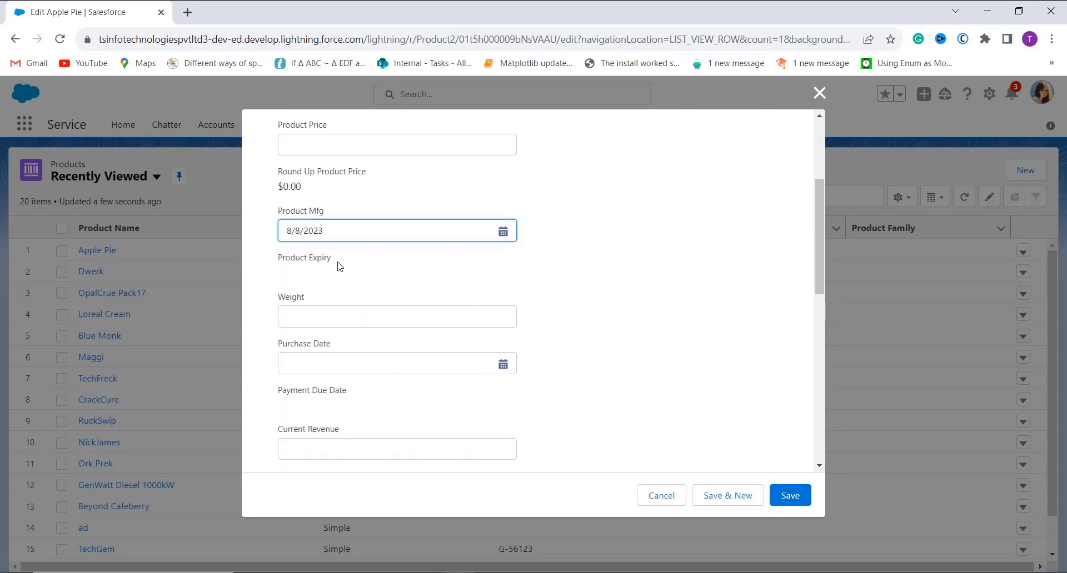
scroll(618, 369, down, 2)
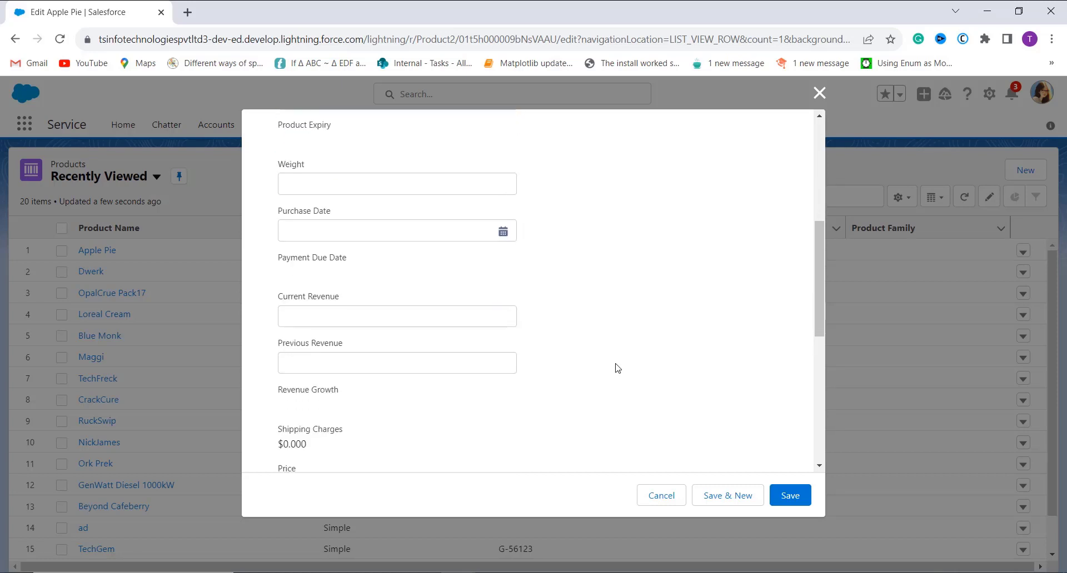
scroll(528, 360, down, 2)
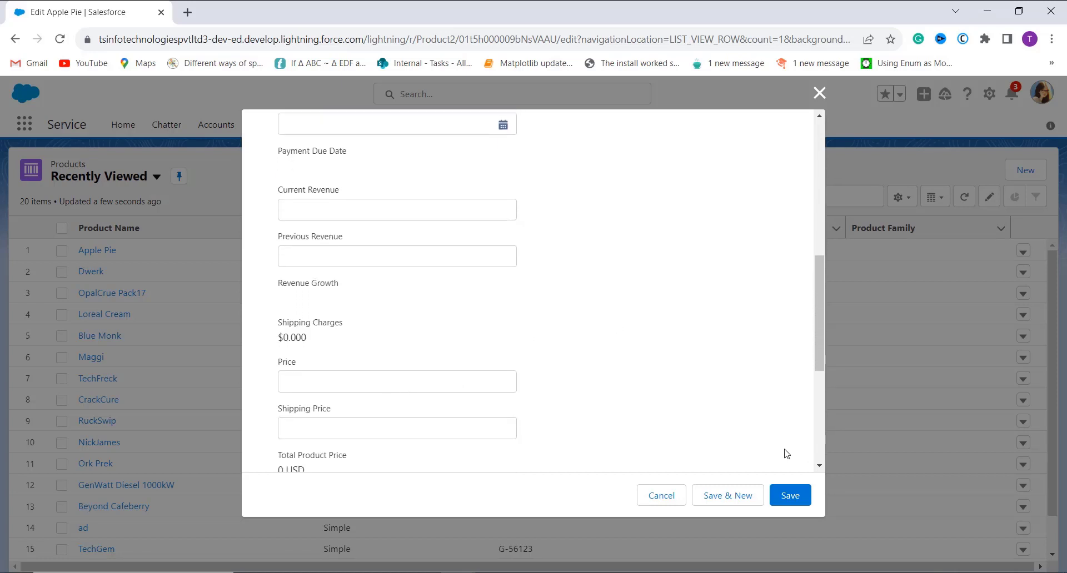
click(788, 496)
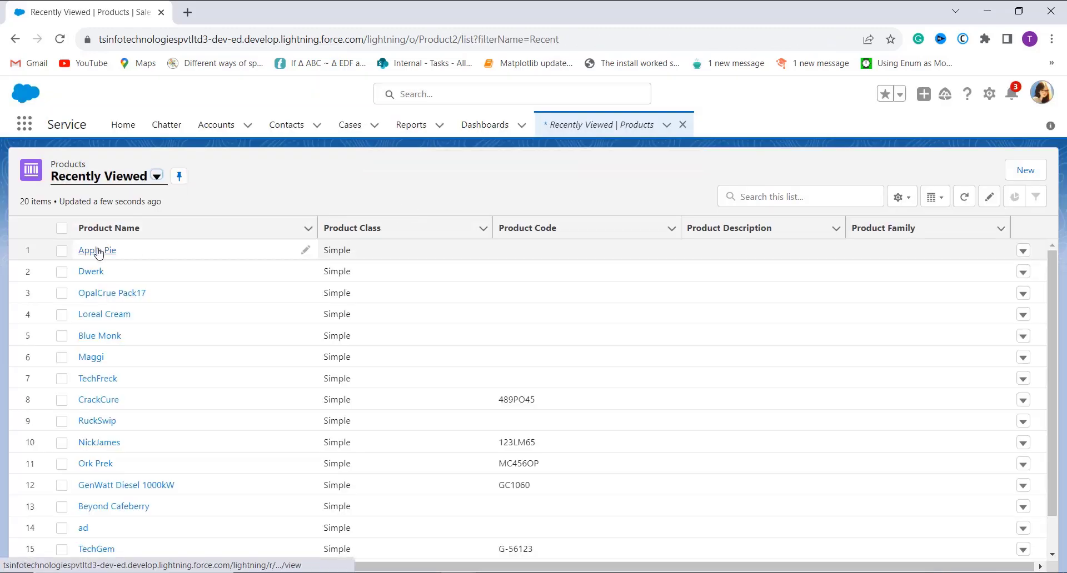
Step: Open the Apple Pie record and examine its Product Expiry and Expiry Year values
click(98, 251)
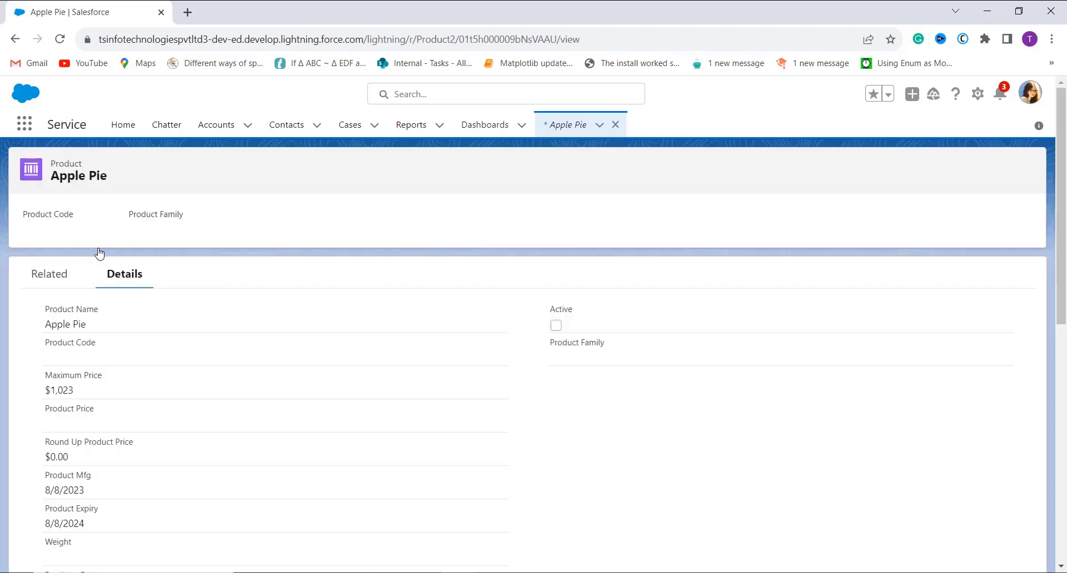
scroll(160, 328, down, 3)
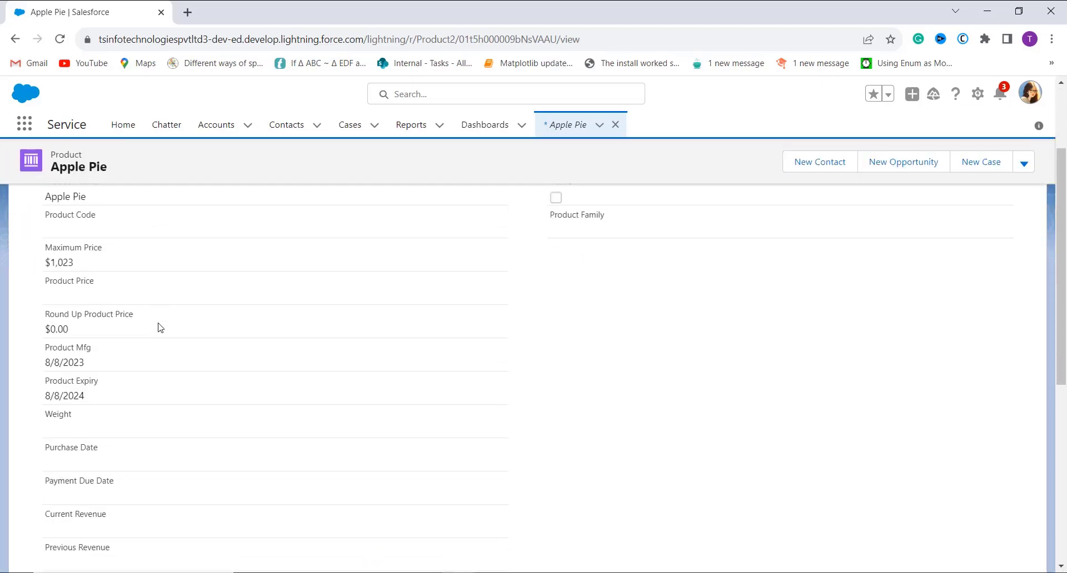
scroll(160, 327, down, 1)
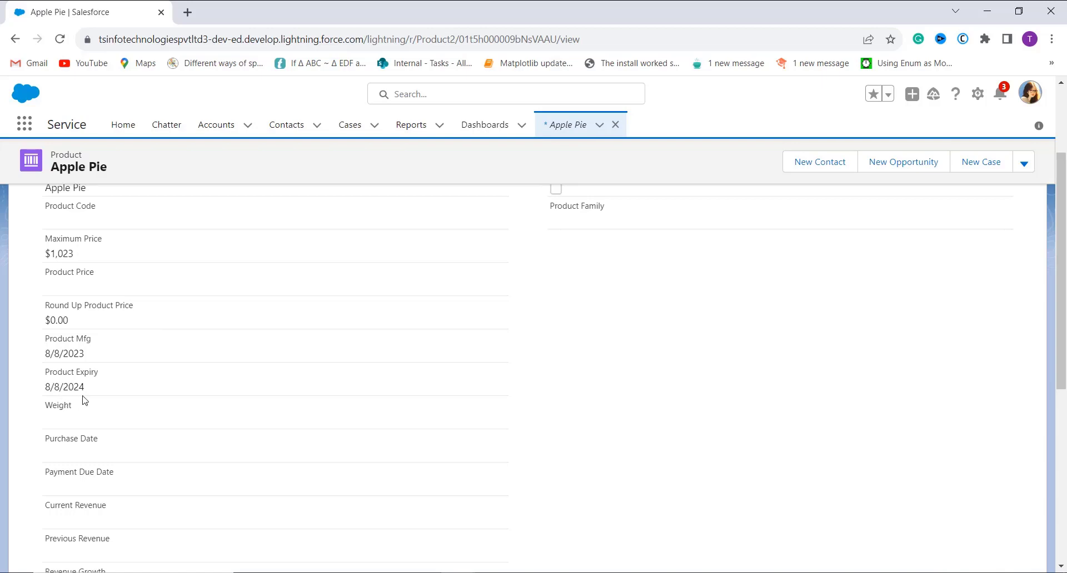
scroll(158, 383, down, 5)
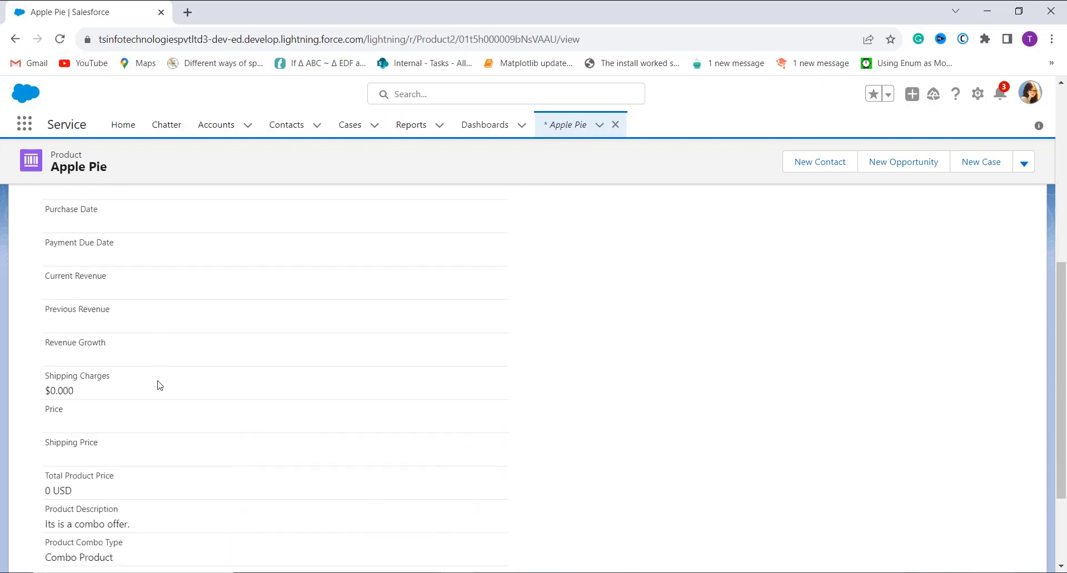
scroll(128, 413, down, 2)
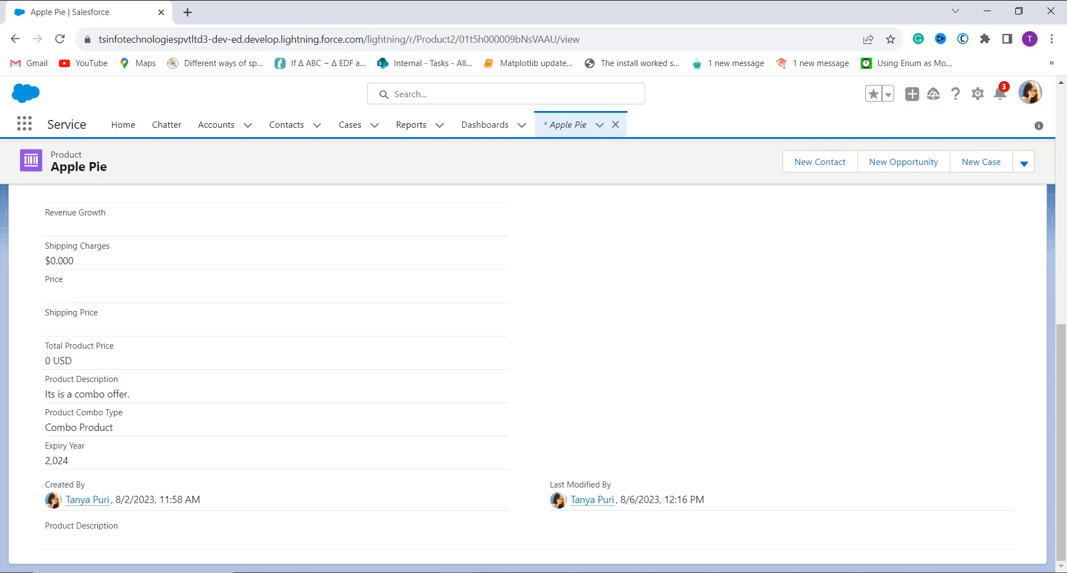
Step: Switch to Salesforce Classic and open Setup
click(1029, 101)
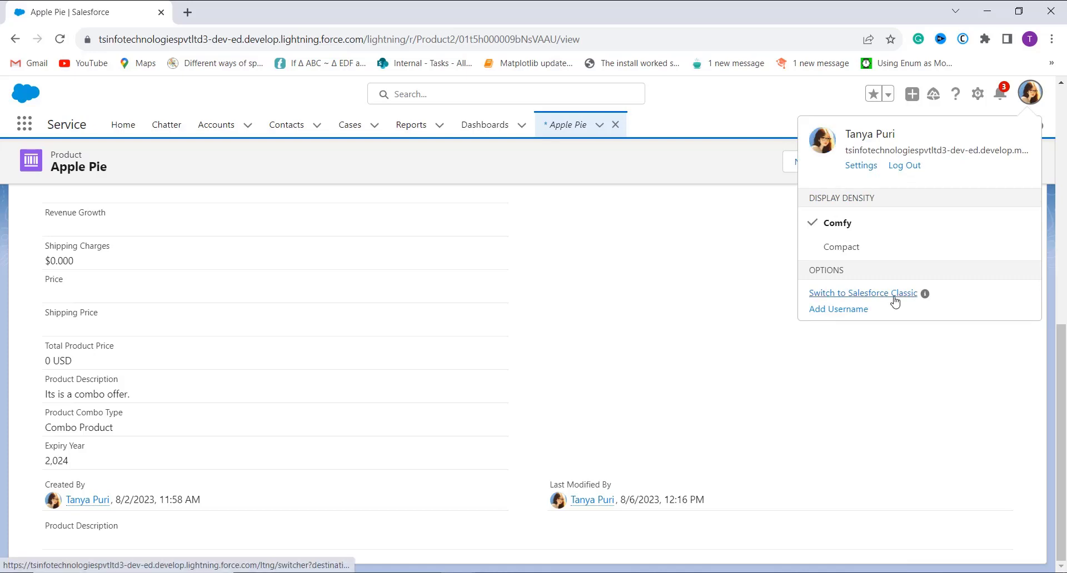
click(895, 301)
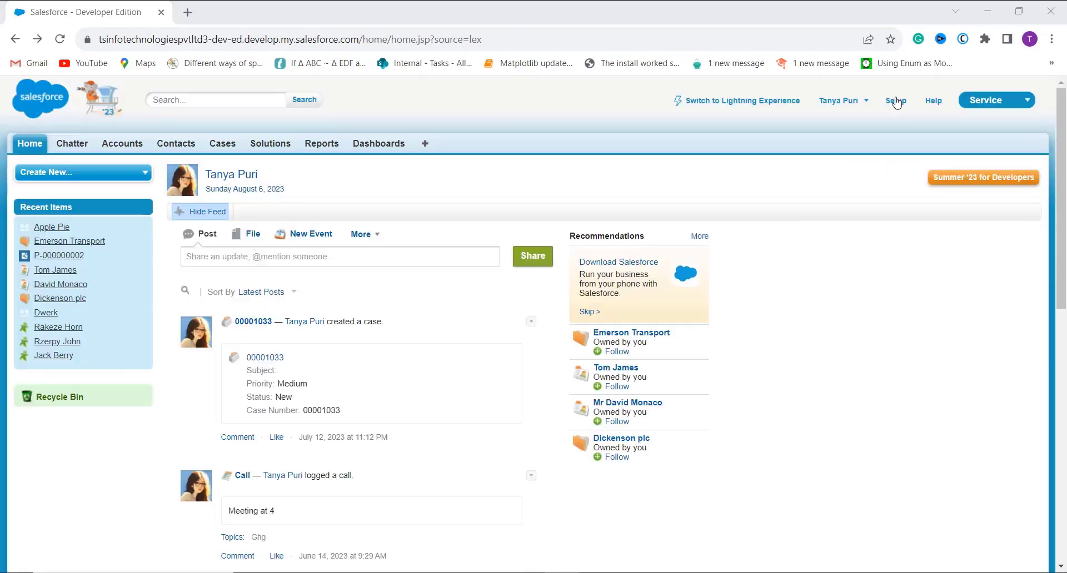
click(896, 102)
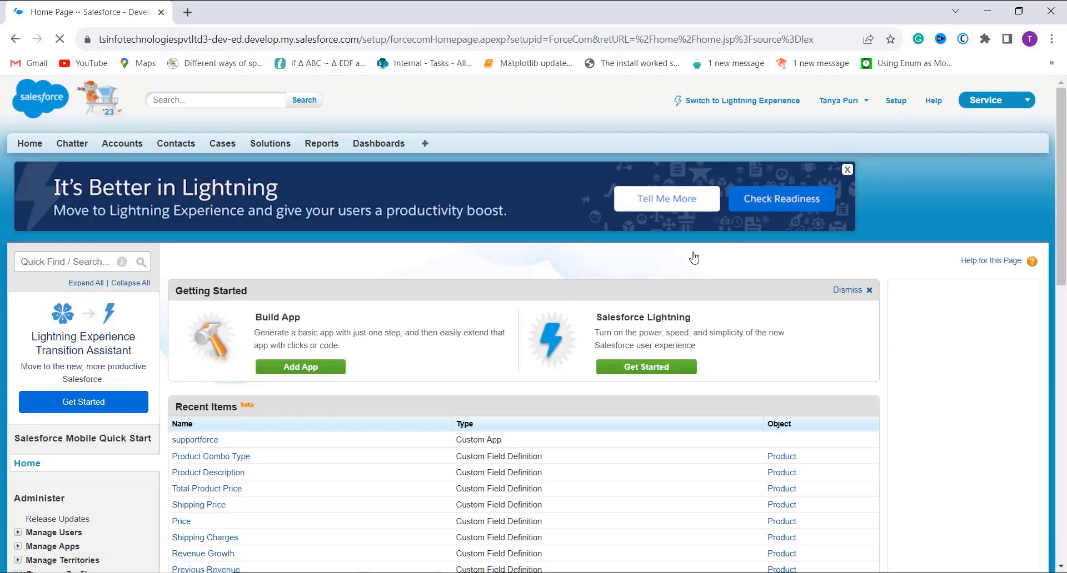
Step: Open the field list of the Contracts object from the Customize section of Setup
scroll(148, 447, down, 9)
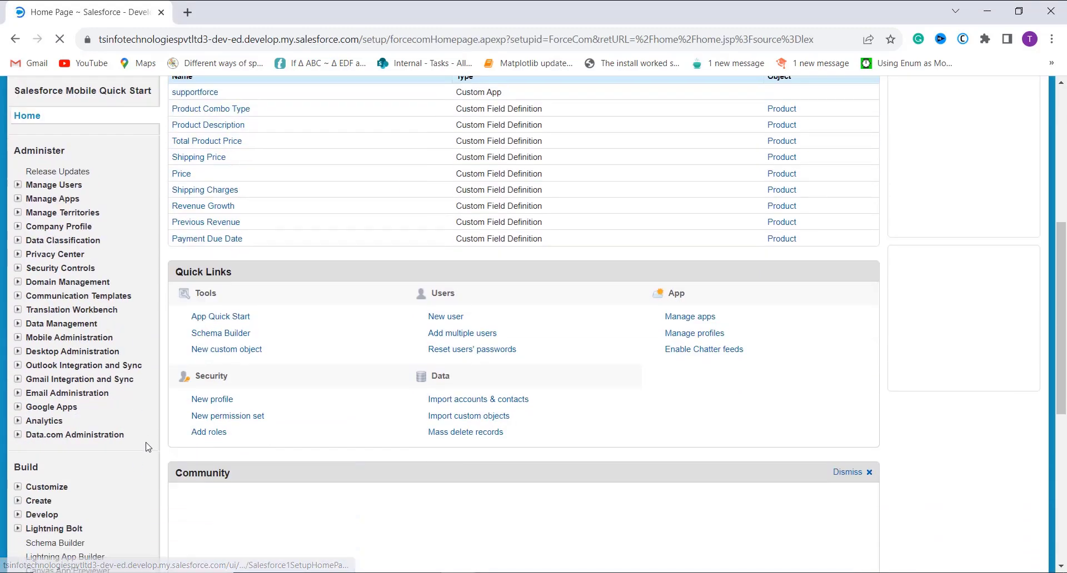
scroll(148, 447, down, 1)
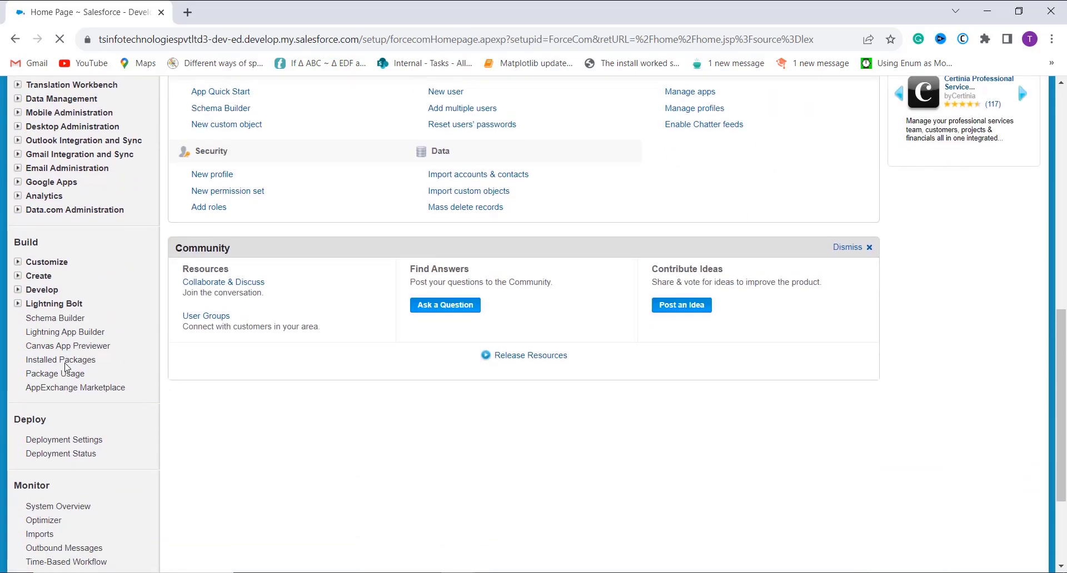
click(17, 266)
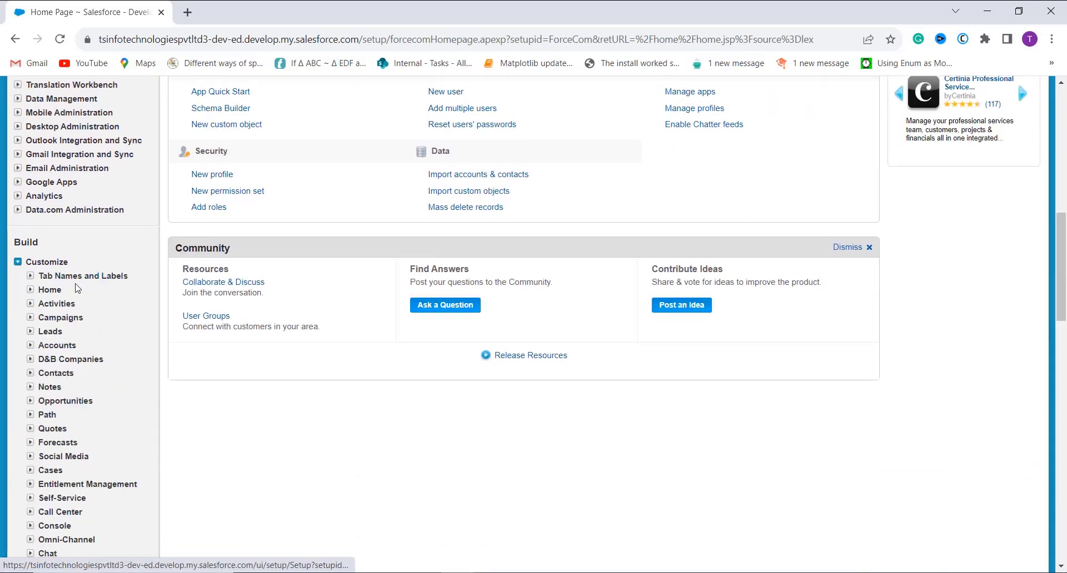
scroll(77, 287, down, 1)
scroll(77, 287, down, 1)
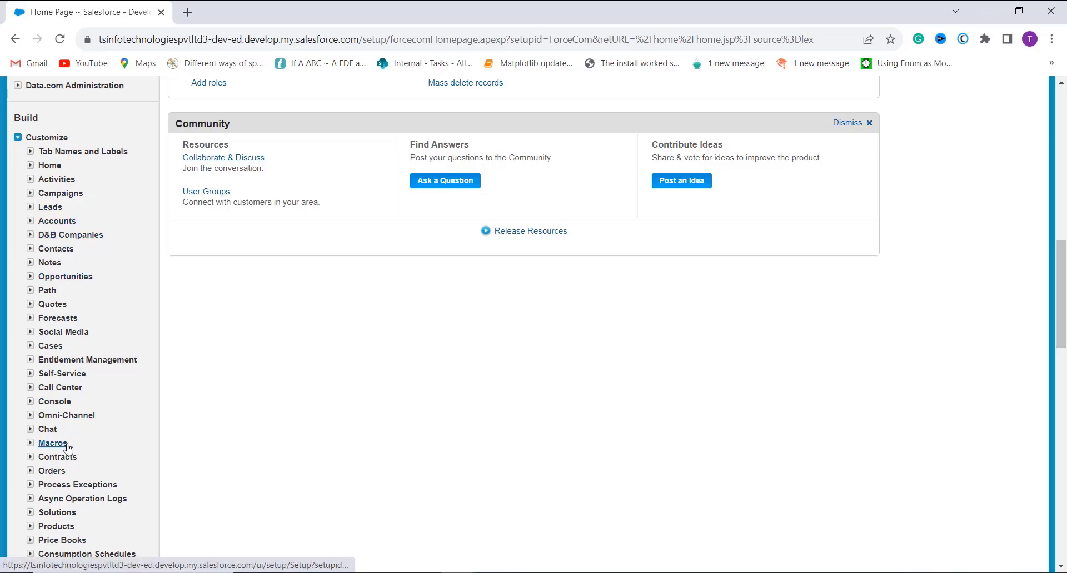
scroll(68, 445, down, 1)
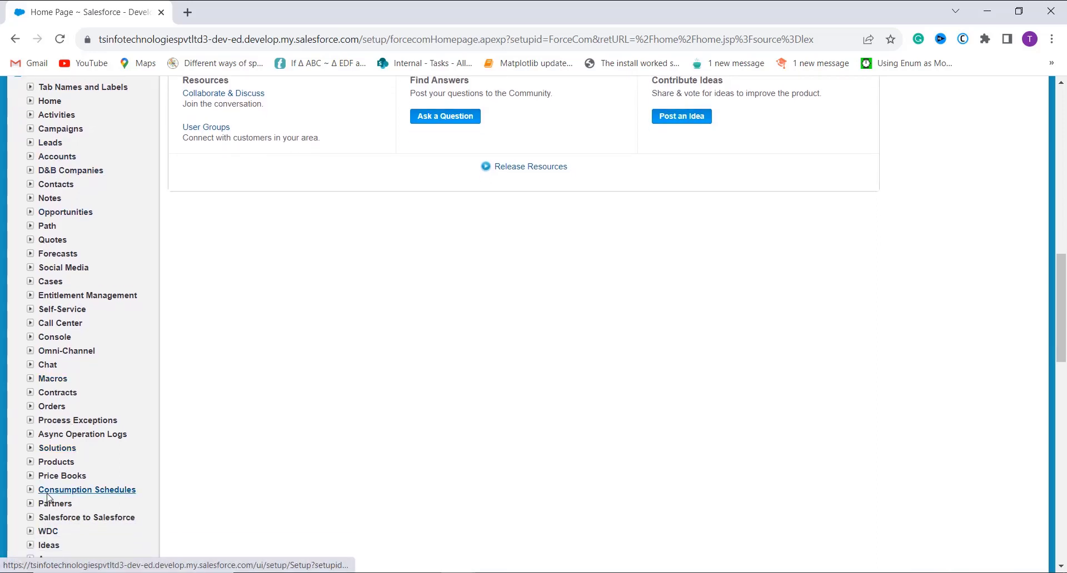
scroll(49, 497, down, 2)
scroll(49, 498, down, 1)
click(31, 263)
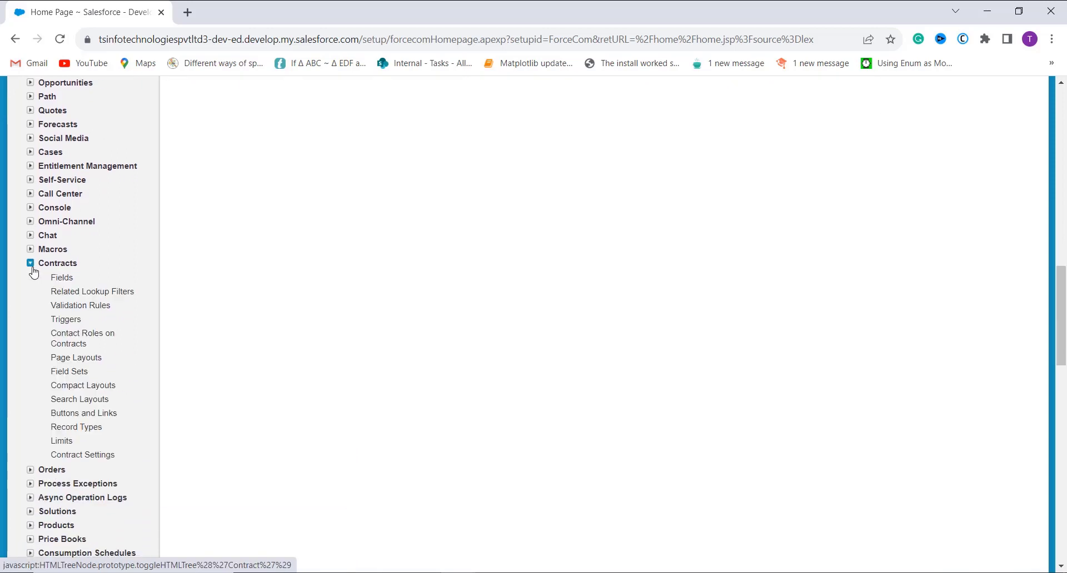
click(63, 278)
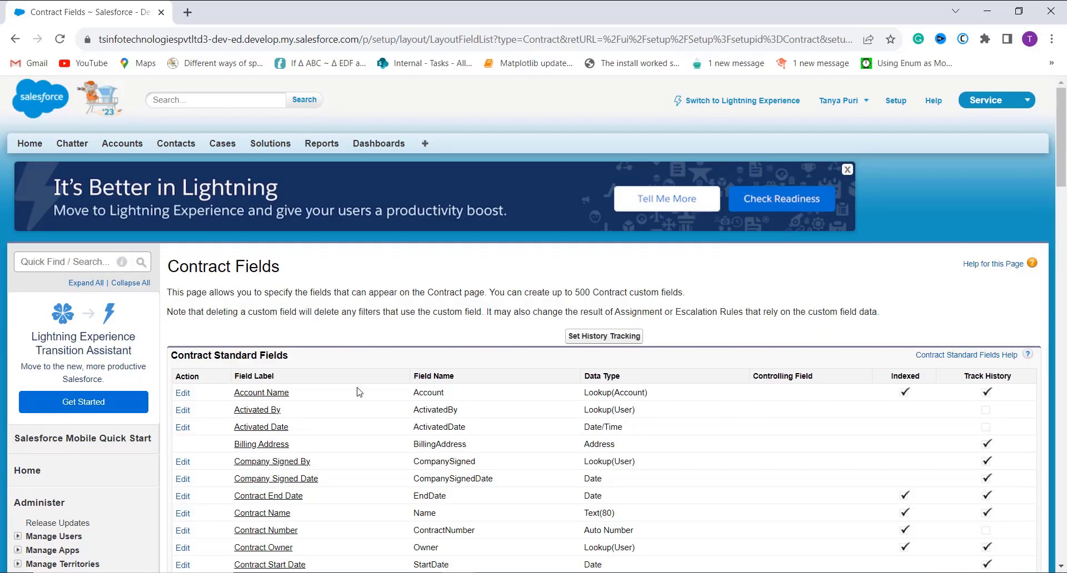
Step: Start a new custom field on Contract and choose Formula as its data type
scroll(370, 400, down, 5)
scroll(394, 384, down, 3)
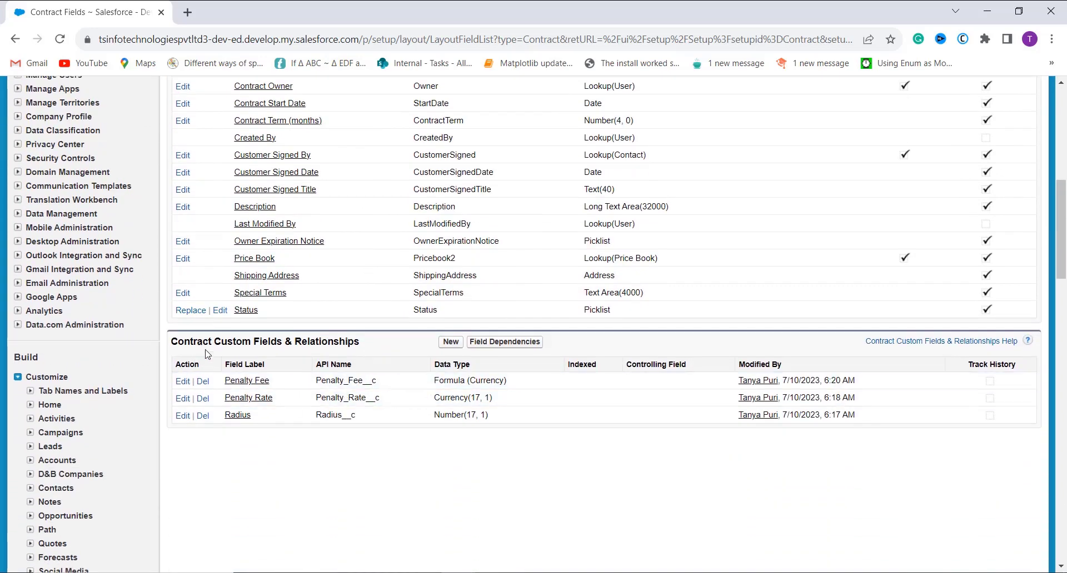
click(451, 341)
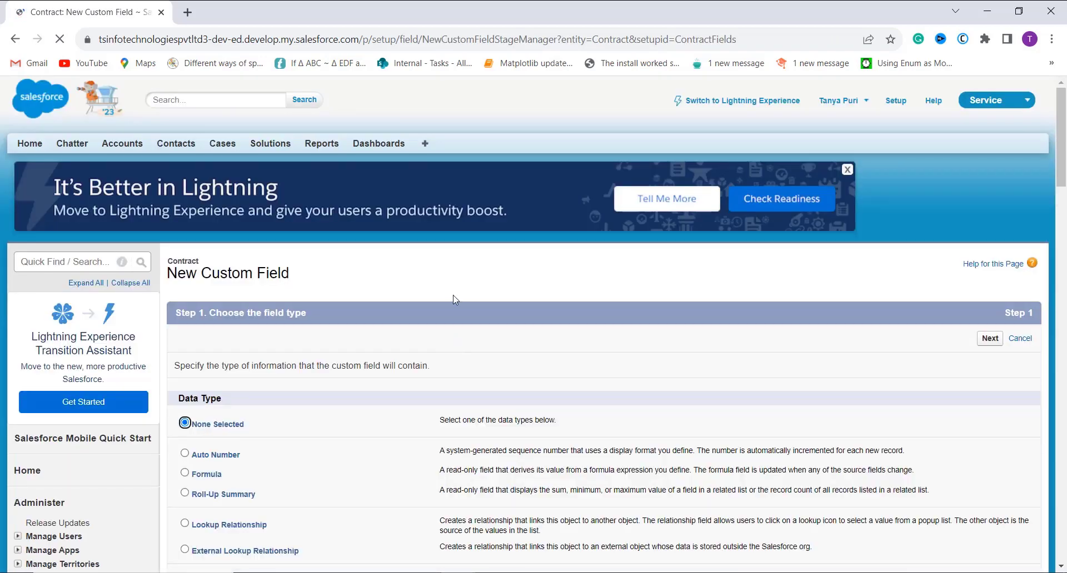
scroll(422, 322, down, 3)
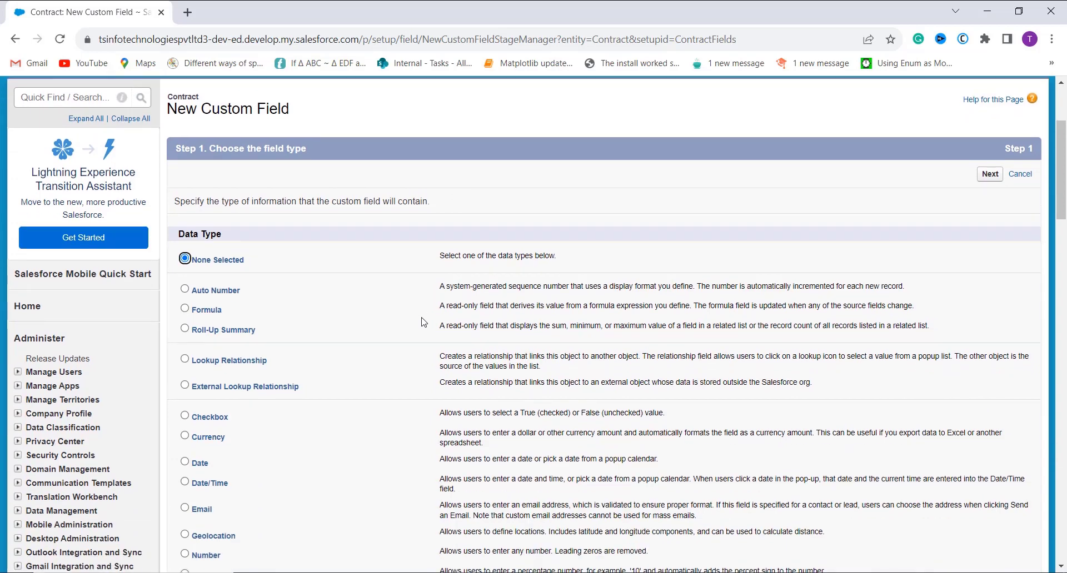
click(185, 310)
click(997, 180)
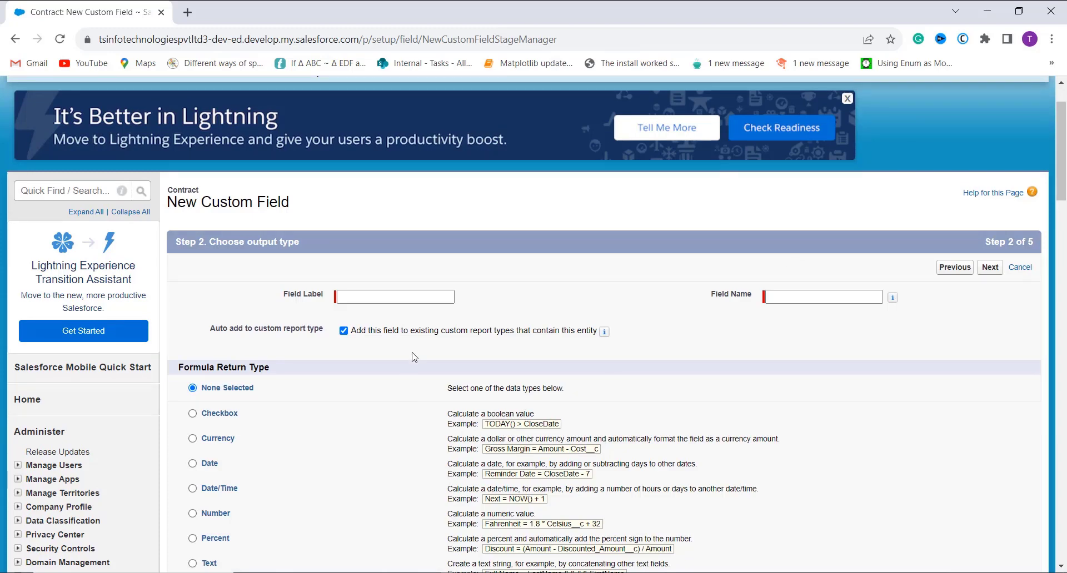
Step: Label the new Contract formula field Signed Year and fill in its field name to match
click(374, 300)
text(Signed Year)
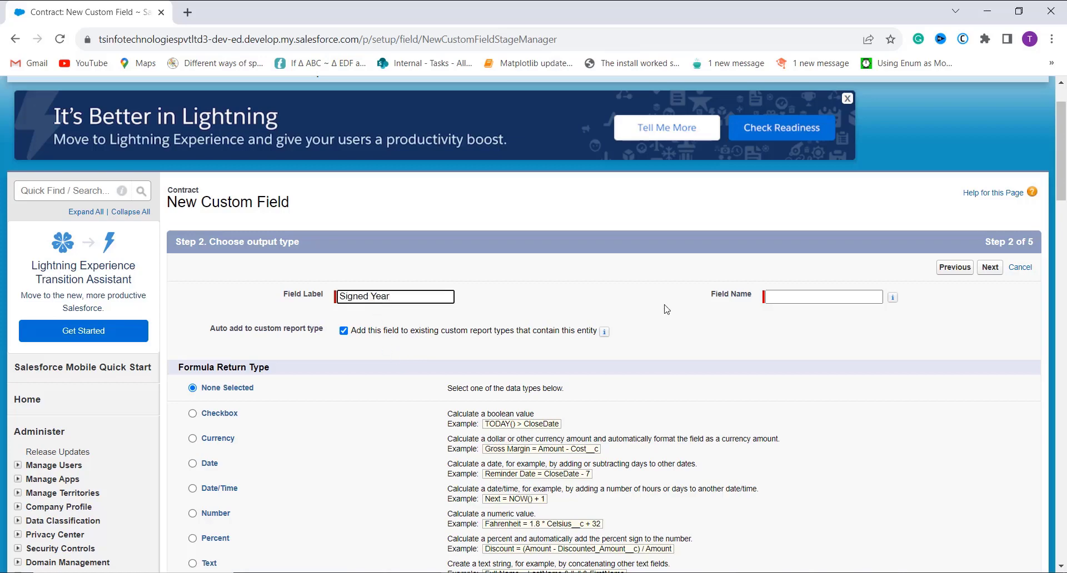
click(823, 298)
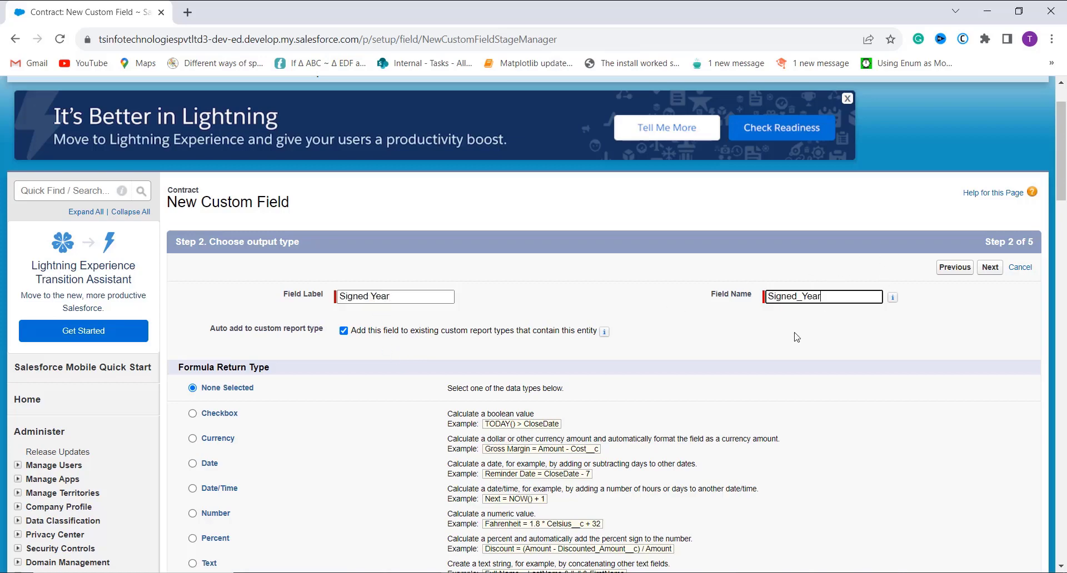
Step: Set the formula return type to Number with 0 decimal places and continue to the formula editor
scroll(427, 391, down, 2)
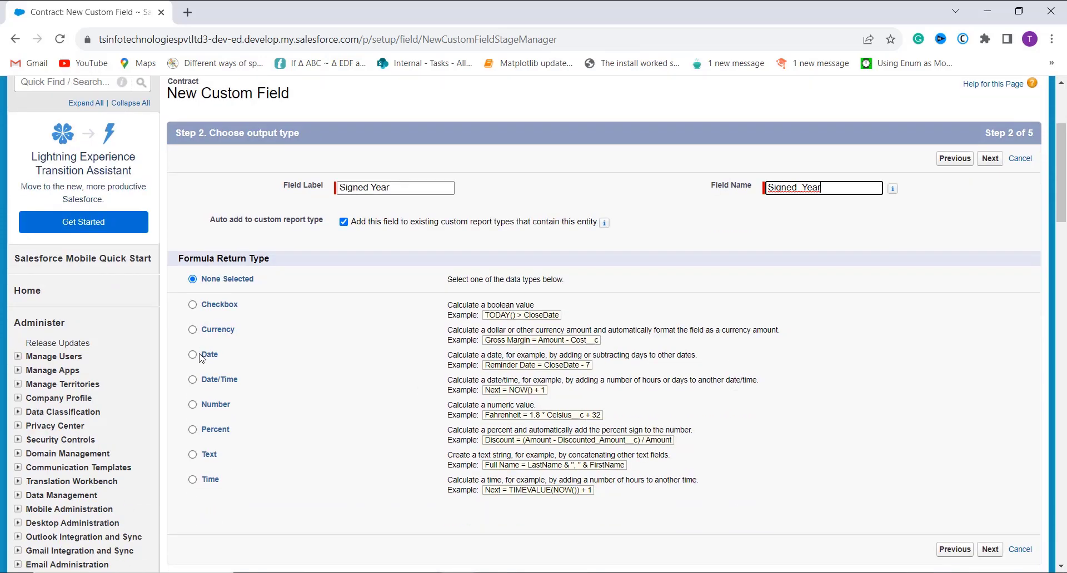
click(192, 406)
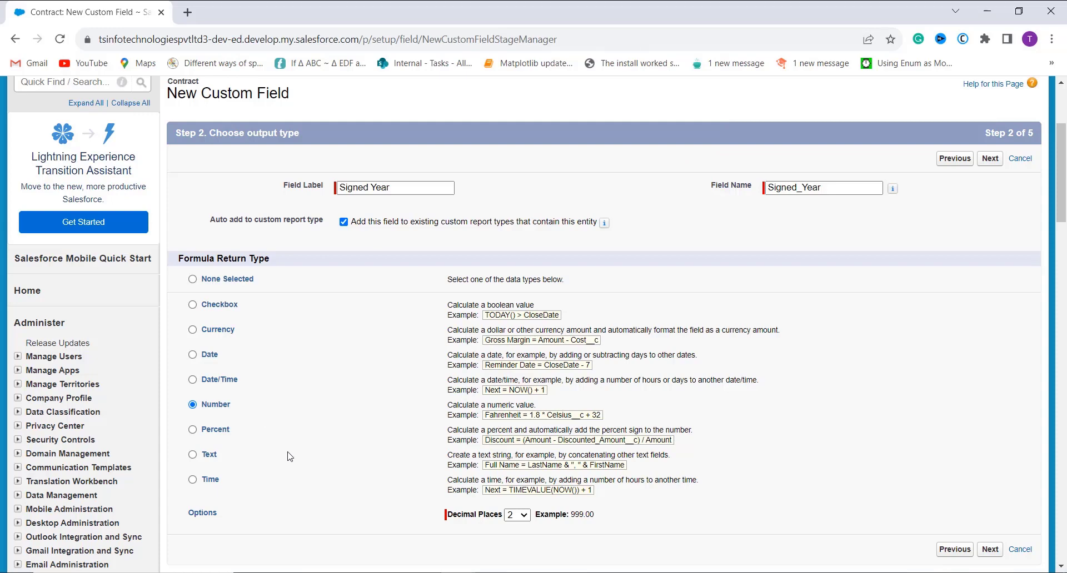
scroll(283, 453, down, 2)
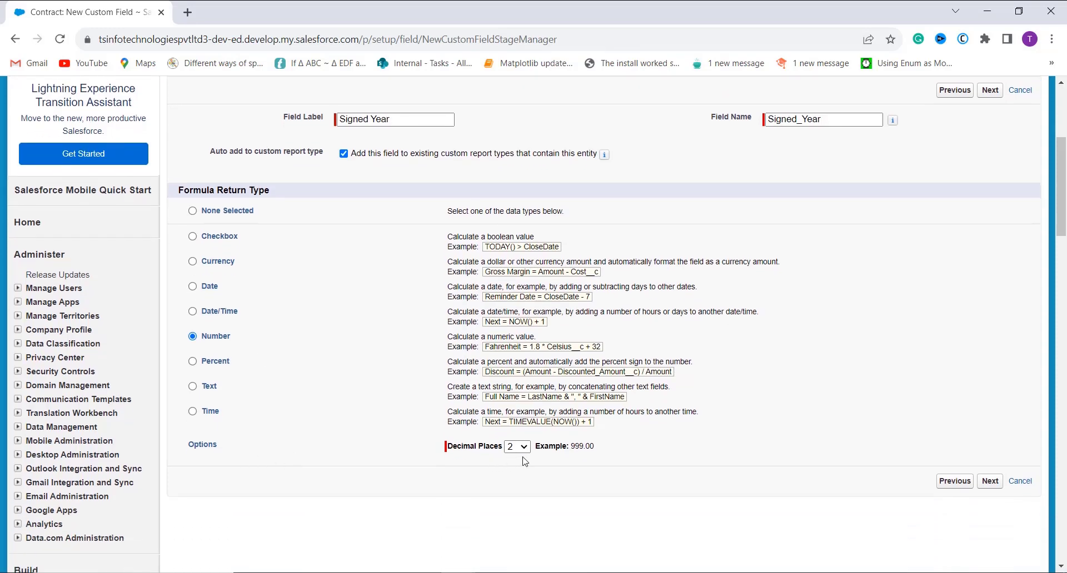
click(524, 448)
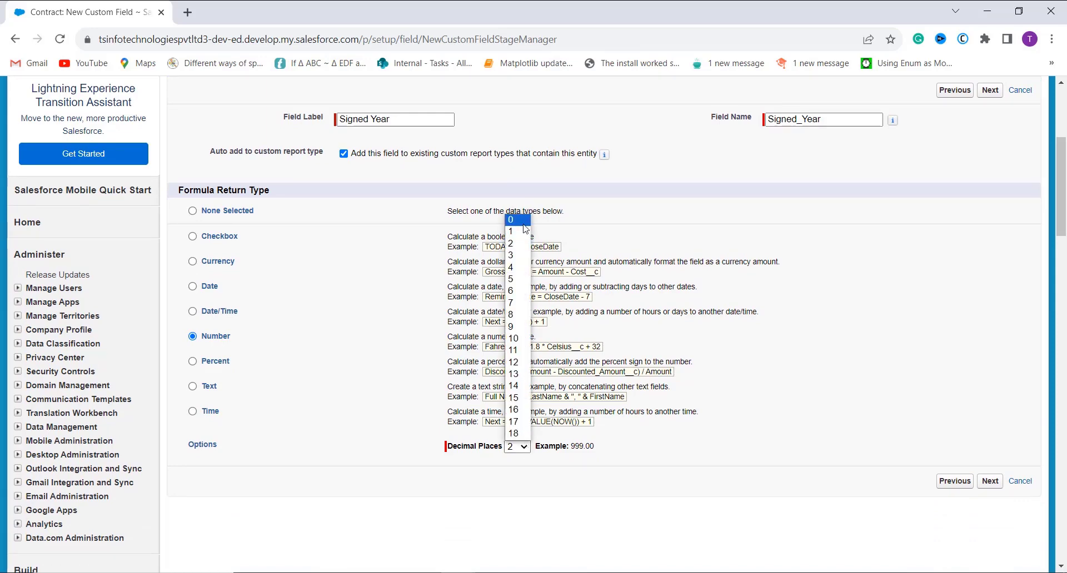
click(525, 222)
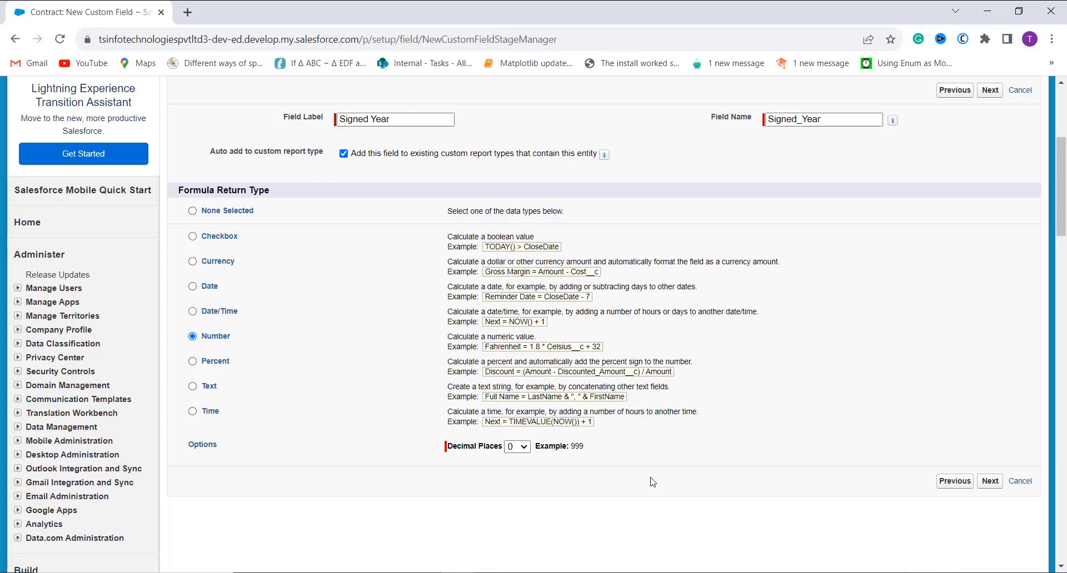
click(990, 482)
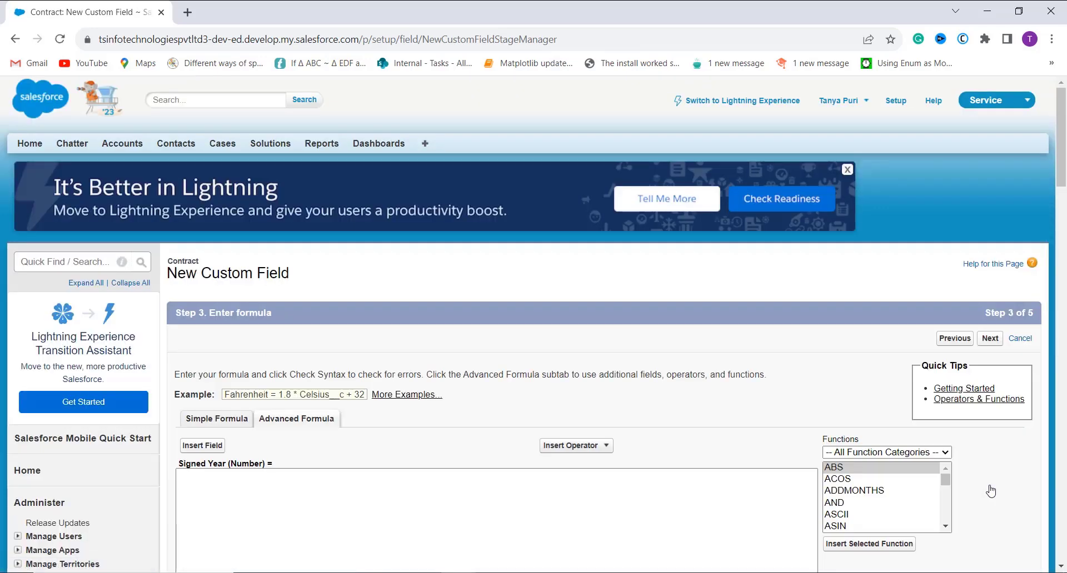
Step: Insert the YEAR function from the Date & Time category into the Signed Year formula
scroll(990, 492, down, 5)
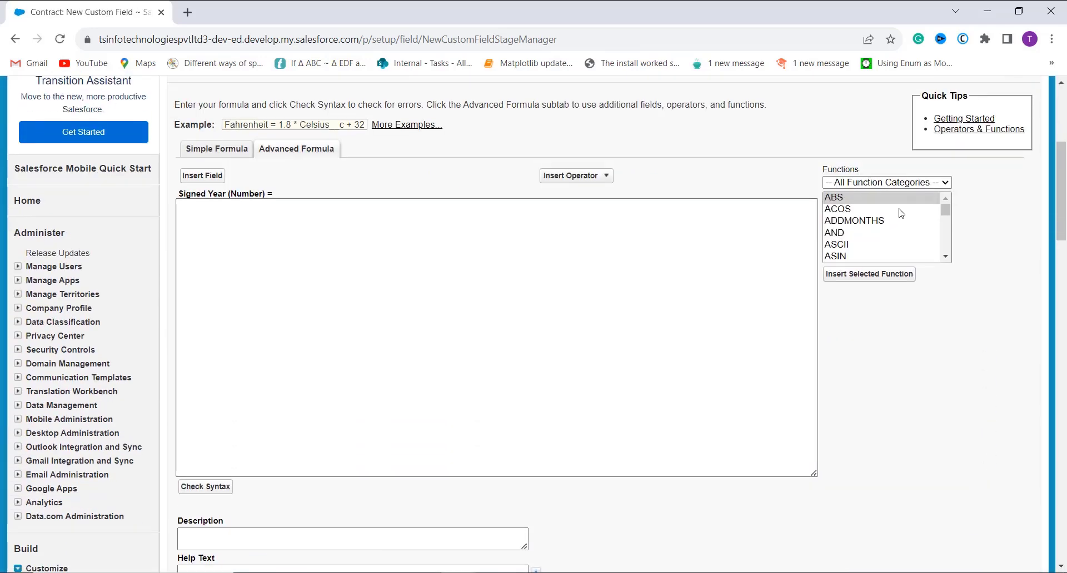
click(915, 184)
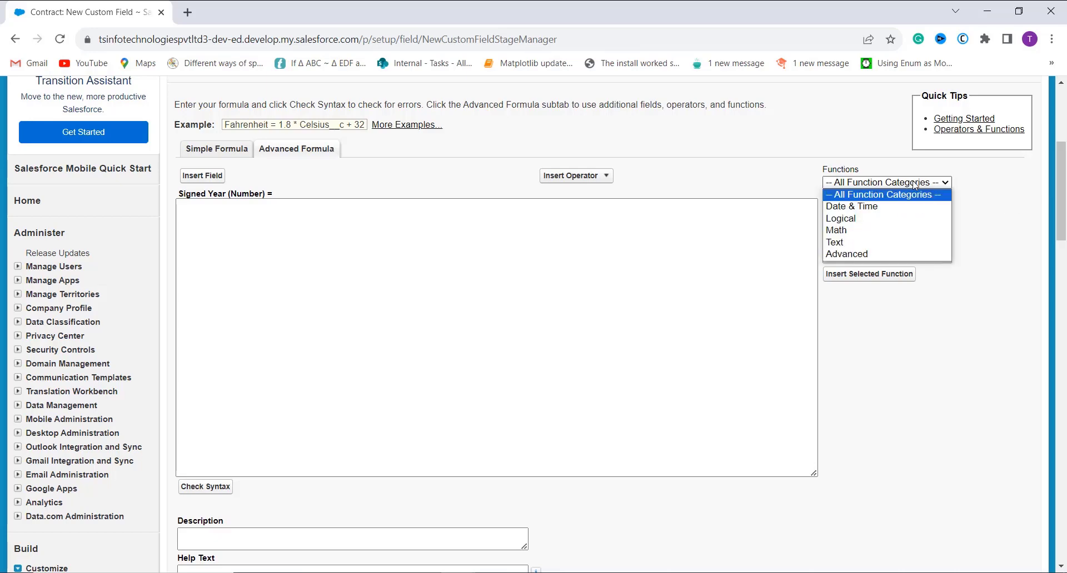
click(882, 208)
scroll(883, 262, down, 5)
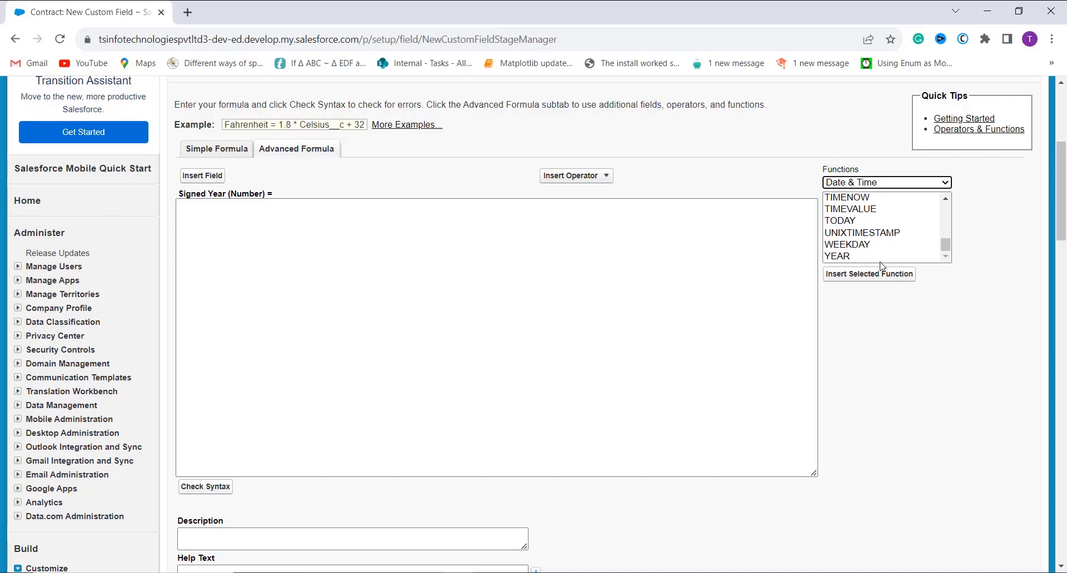
click(843, 259)
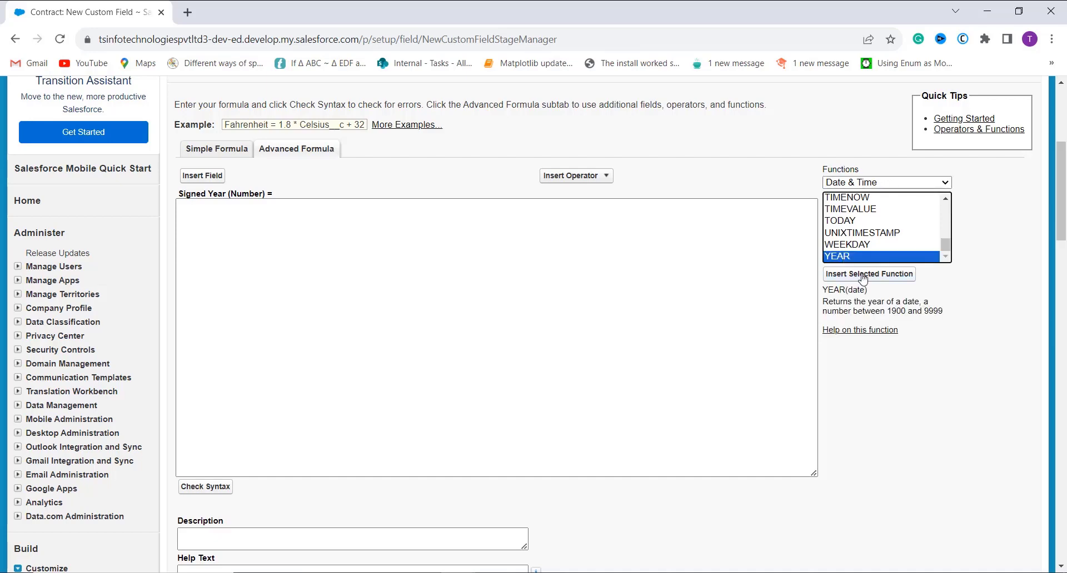
click(863, 275)
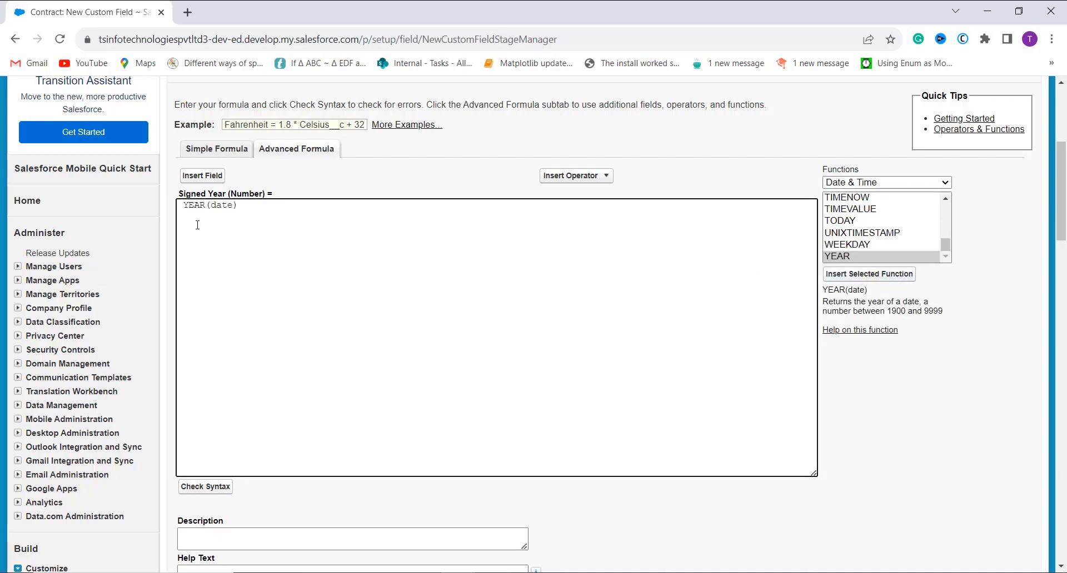
Step: Replace the date placeholder inside YEAR with the Contract's Company Signed Date field
click(234, 207)
key(BackSpace)
key(BackSpace)
key(BackSpace)
key(BackSpace)
click(205, 177)
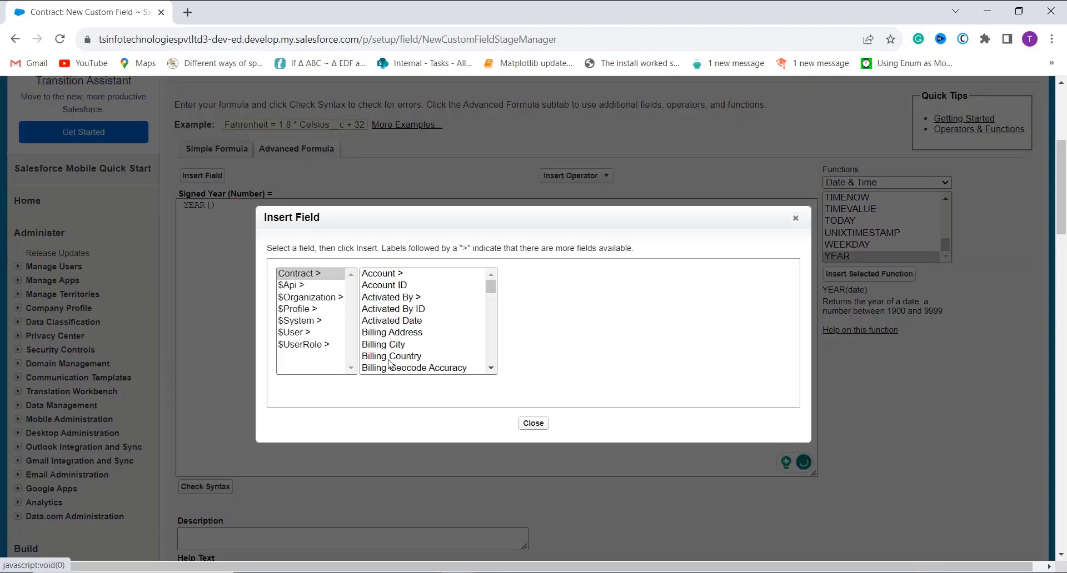
scroll(389, 361, down, 1)
scroll(392, 358, down, 3)
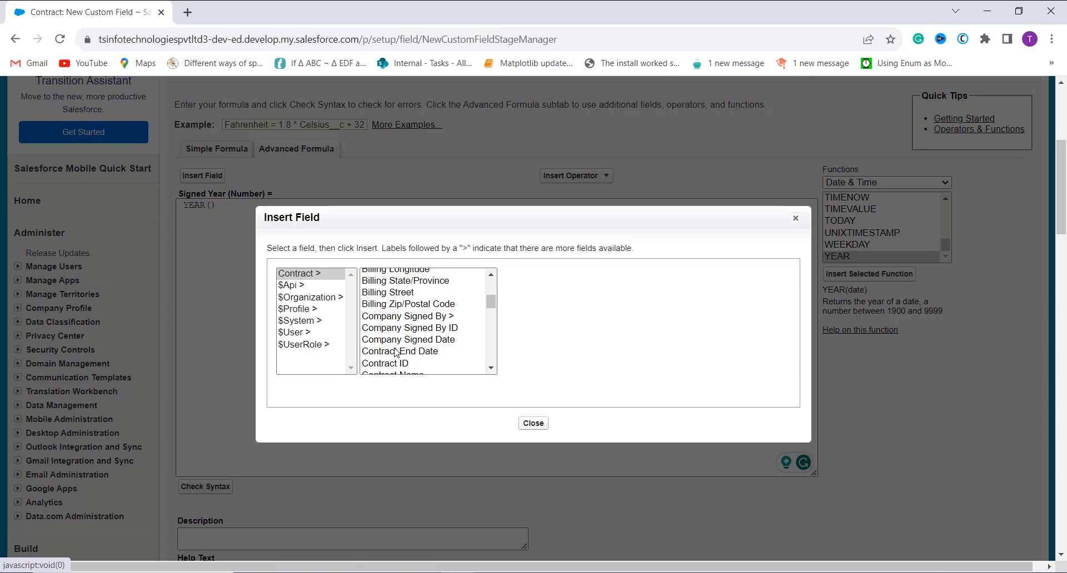
click(414, 340)
scroll(417, 340, down, 2)
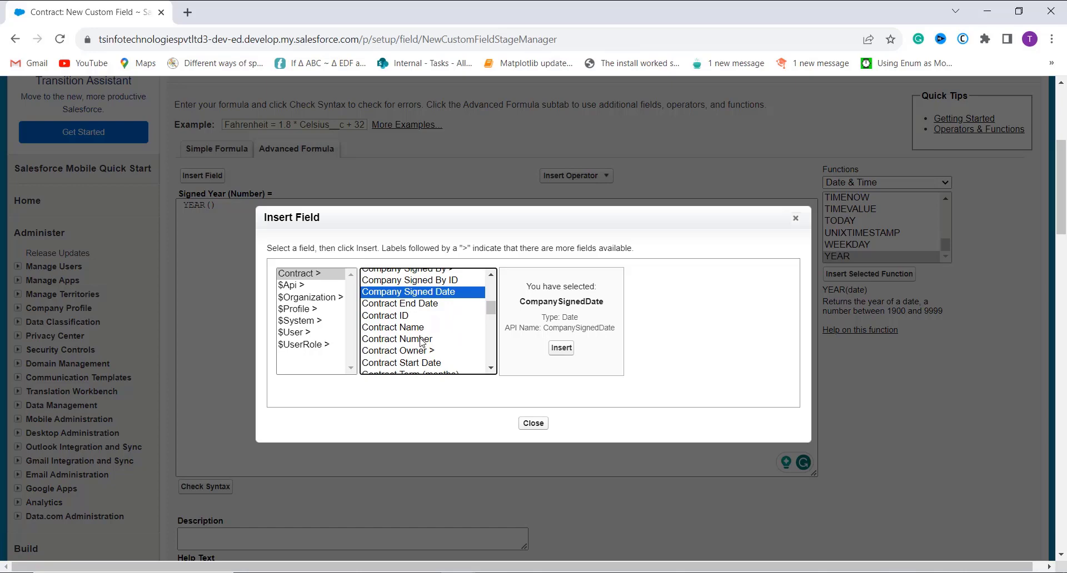
scroll(420, 342, down, 6)
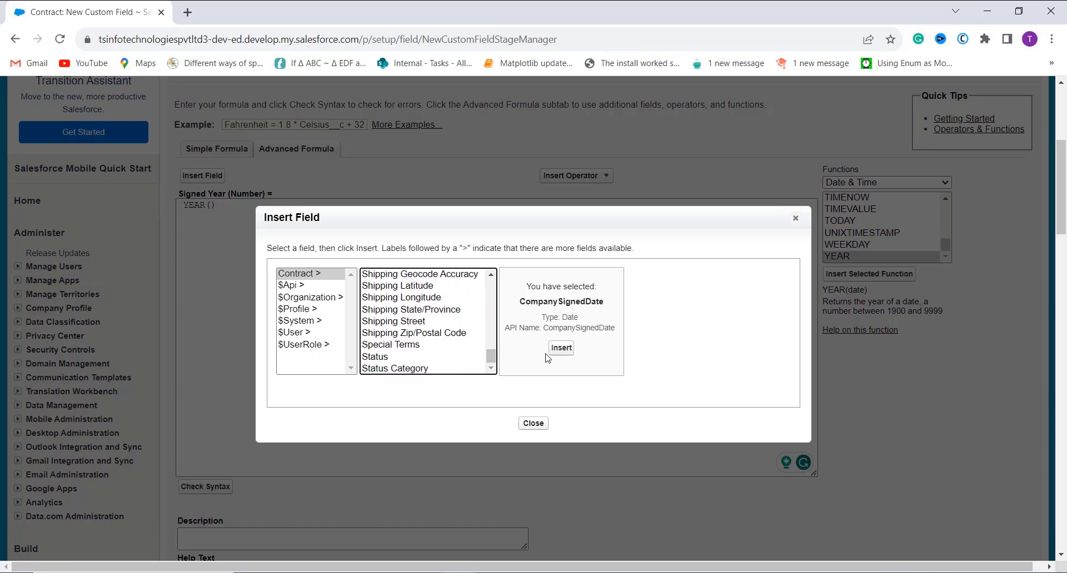
click(561, 348)
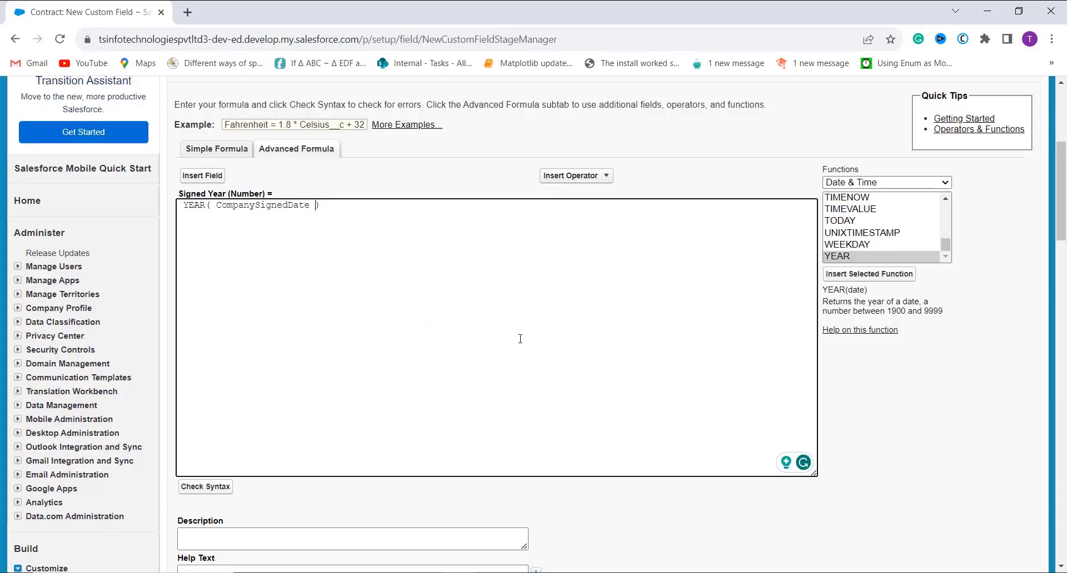
Step: Check the syntax of the YEAR( CompanySignedDate ) formula and review the result
scroll(347, 308, up, 1)
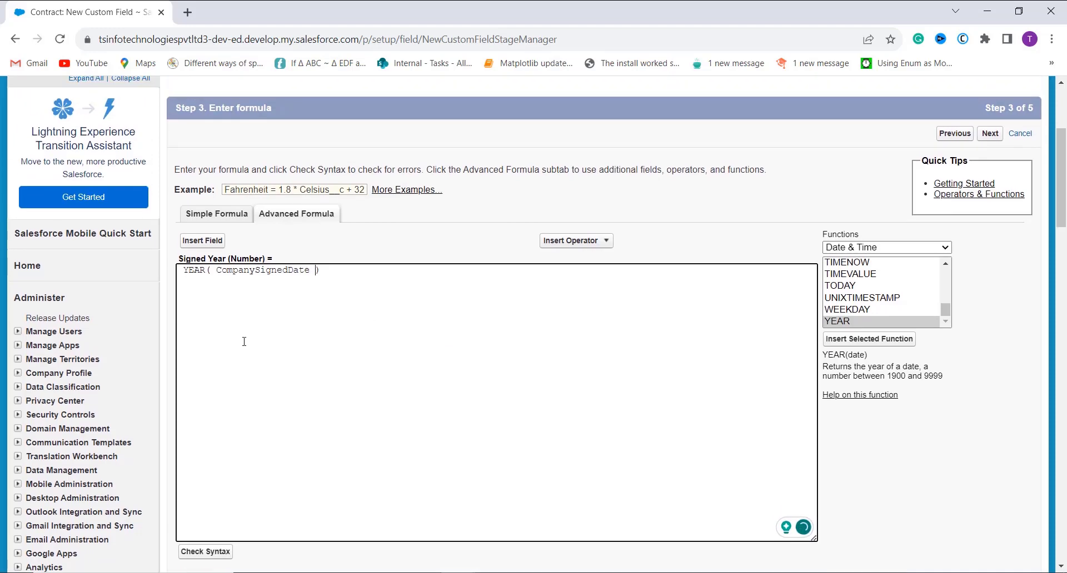
click(210, 553)
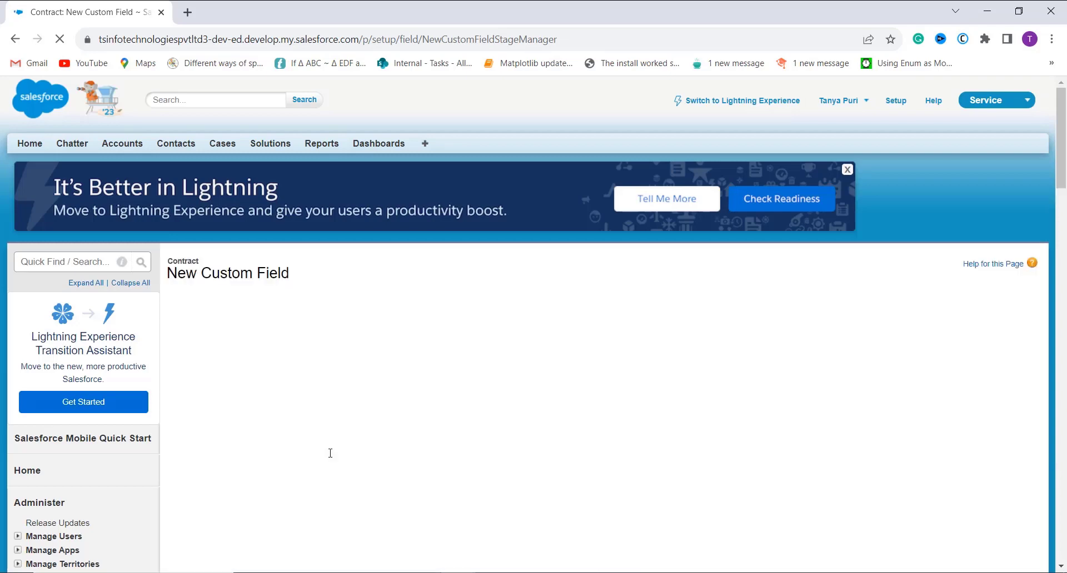
scroll(330, 453, down, 2)
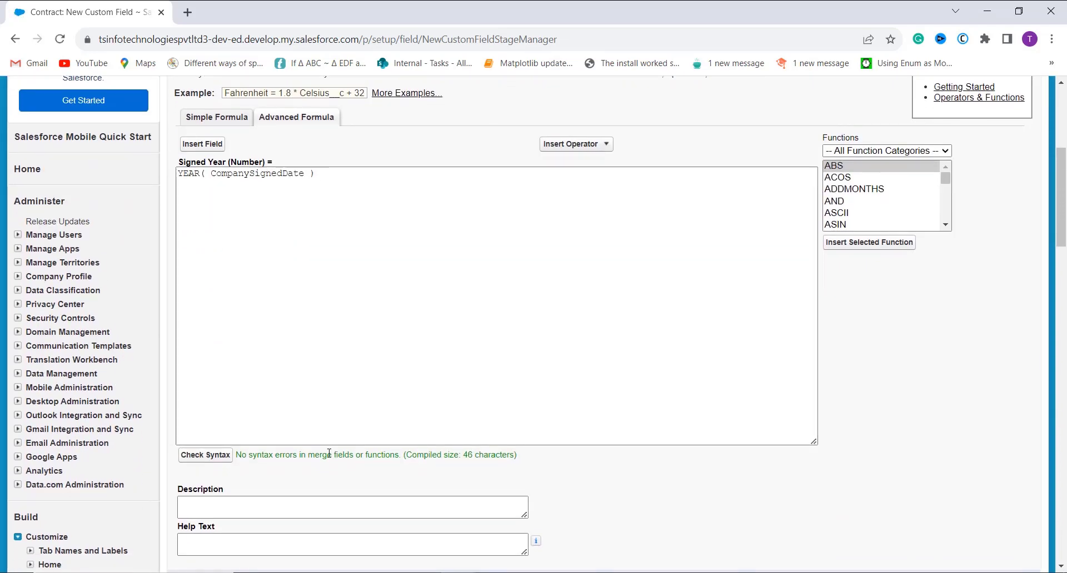
scroll(329, 453, up, 1)
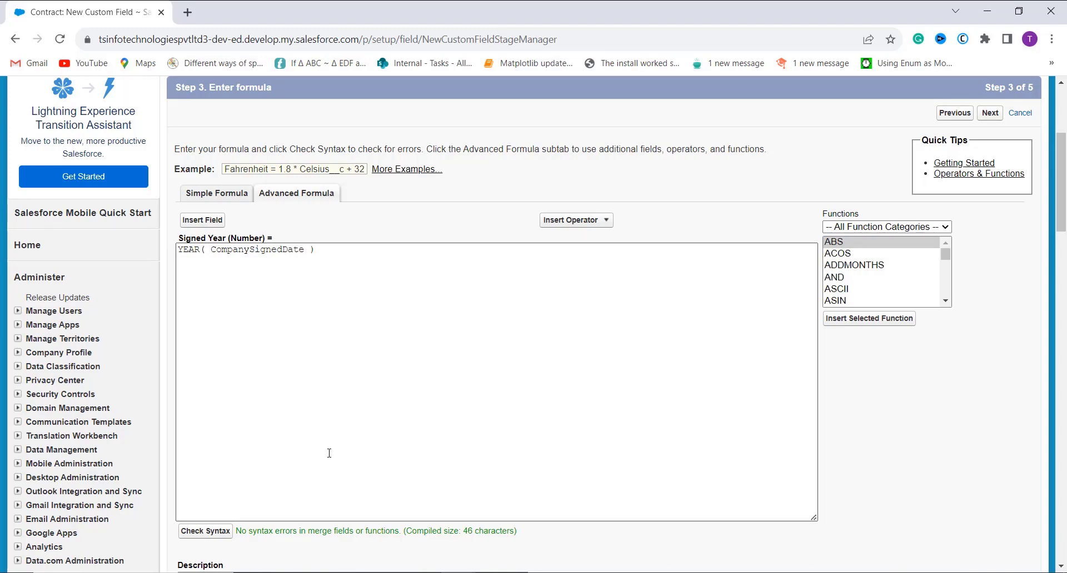
Step: Wrap the Signed Year formula in TEXT so it reads TEXT(YEAR( CompanySignedDate )), and check its syntax
click(180, 250)
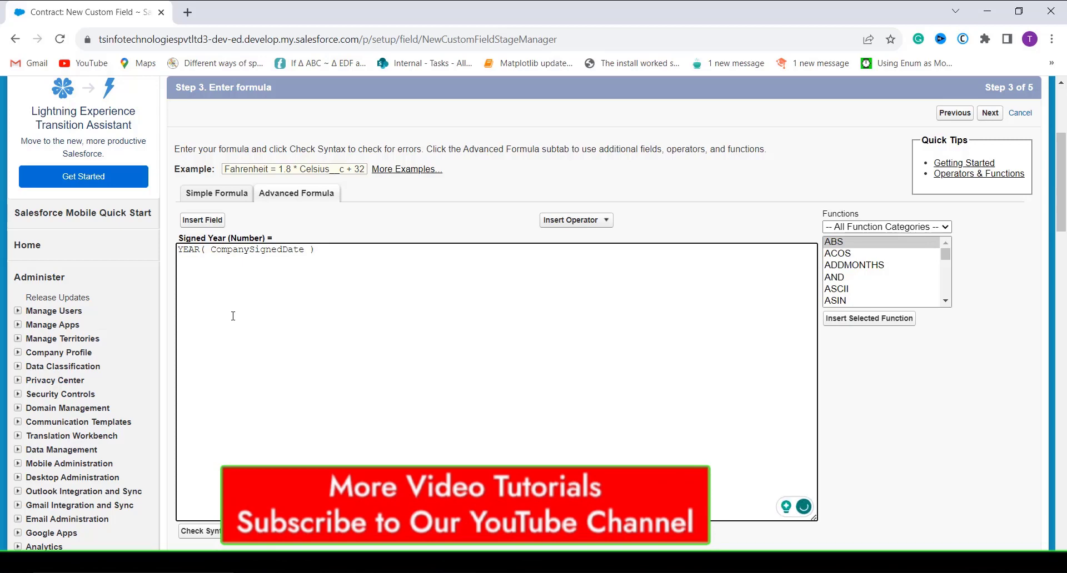
text(TEXT()
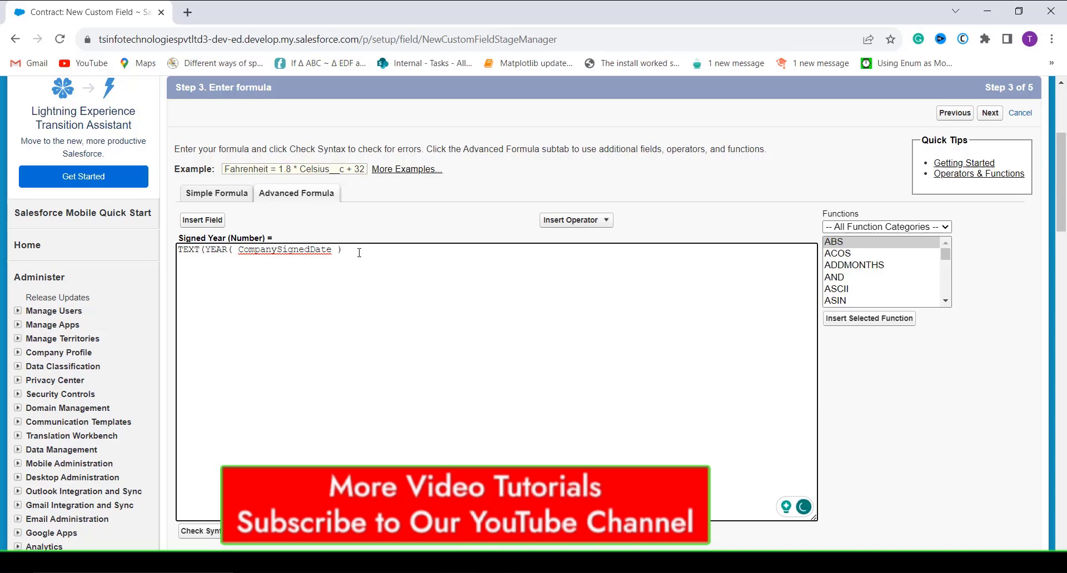
text())
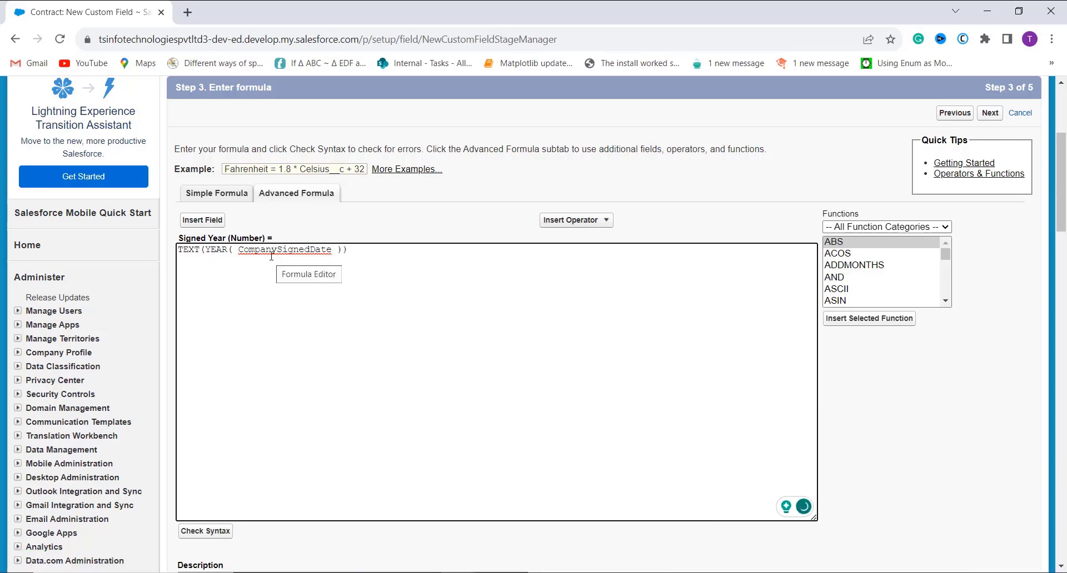
click(184, 271)
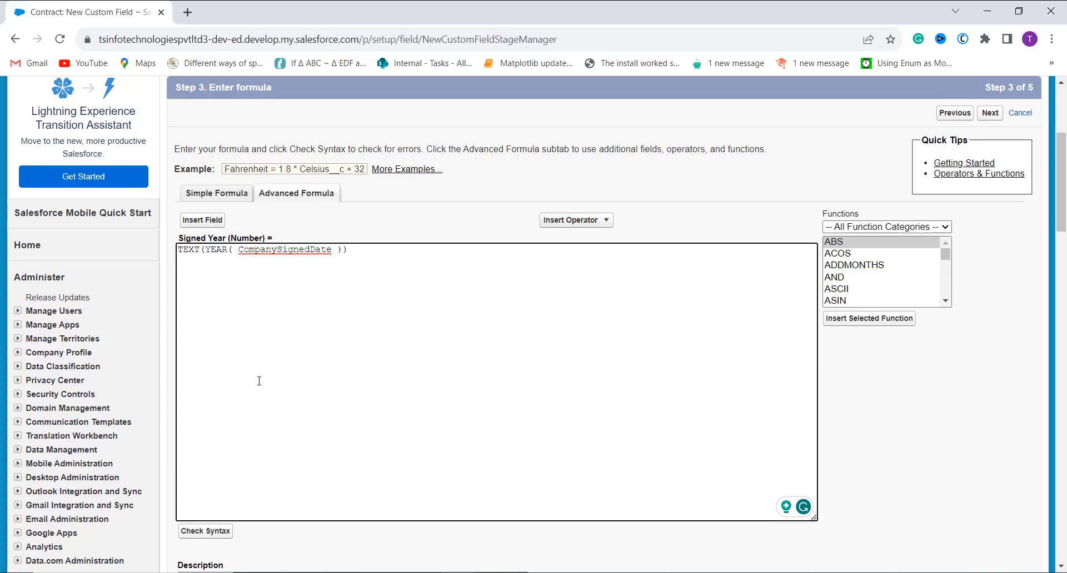
click(202, 533)
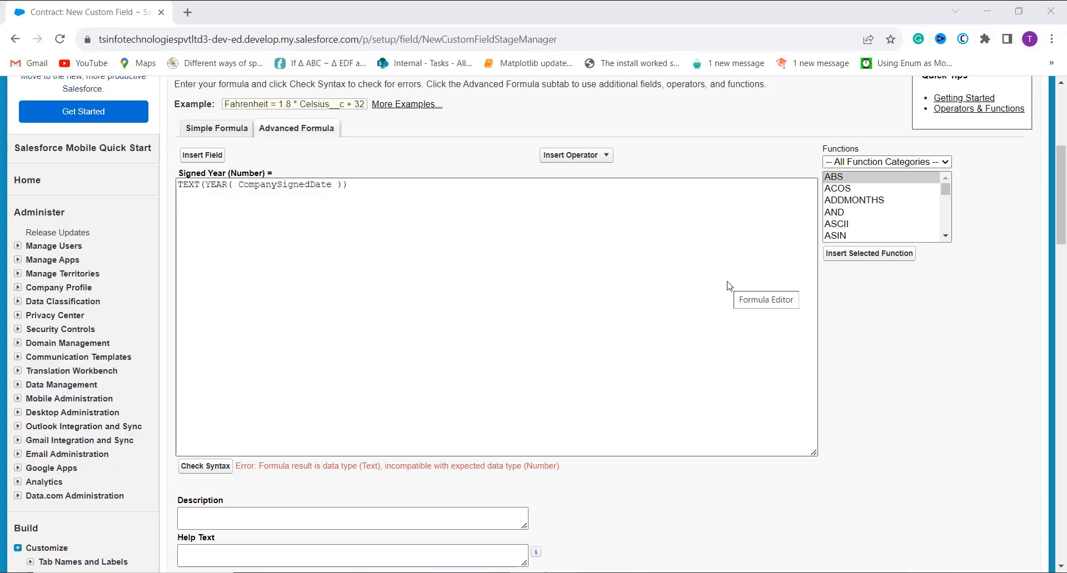
Step: Go back to the output type step, change the formula return type to Text, and return to the formula editor
scroll(762, 205, up, 2)
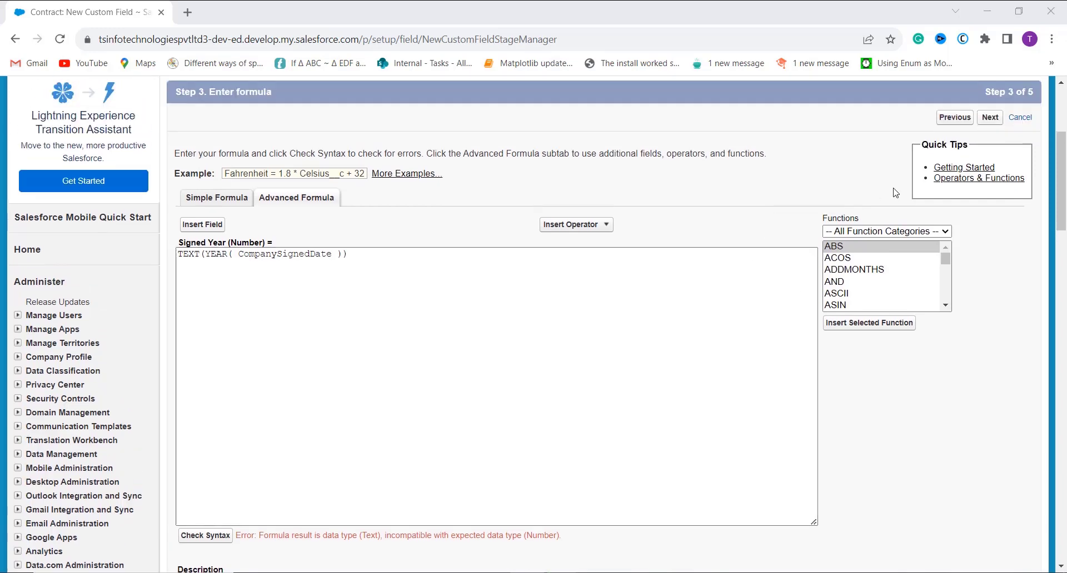
click(970, 126)
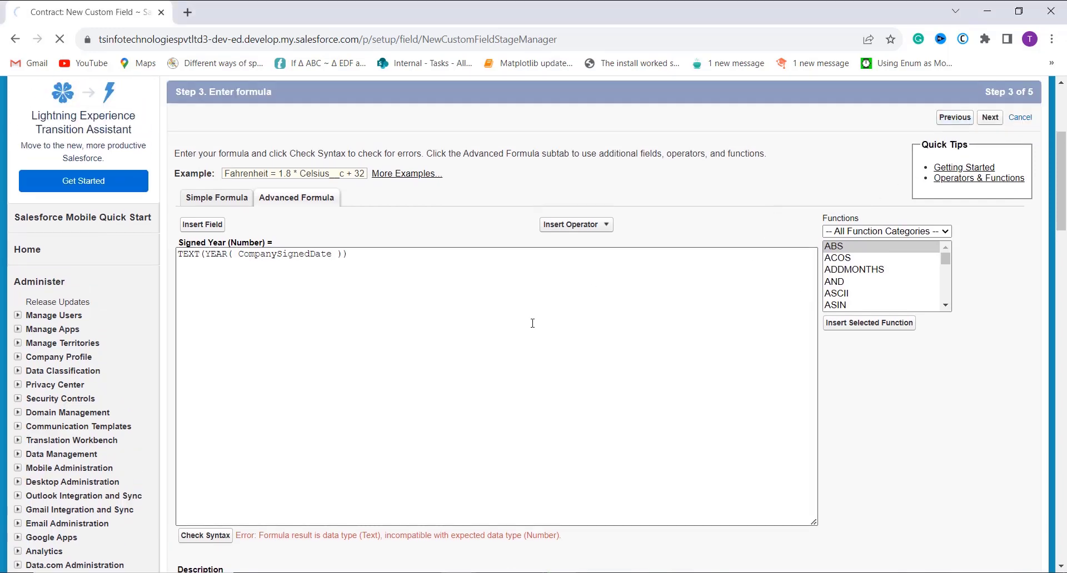
scroll(305, 350, down, 2)
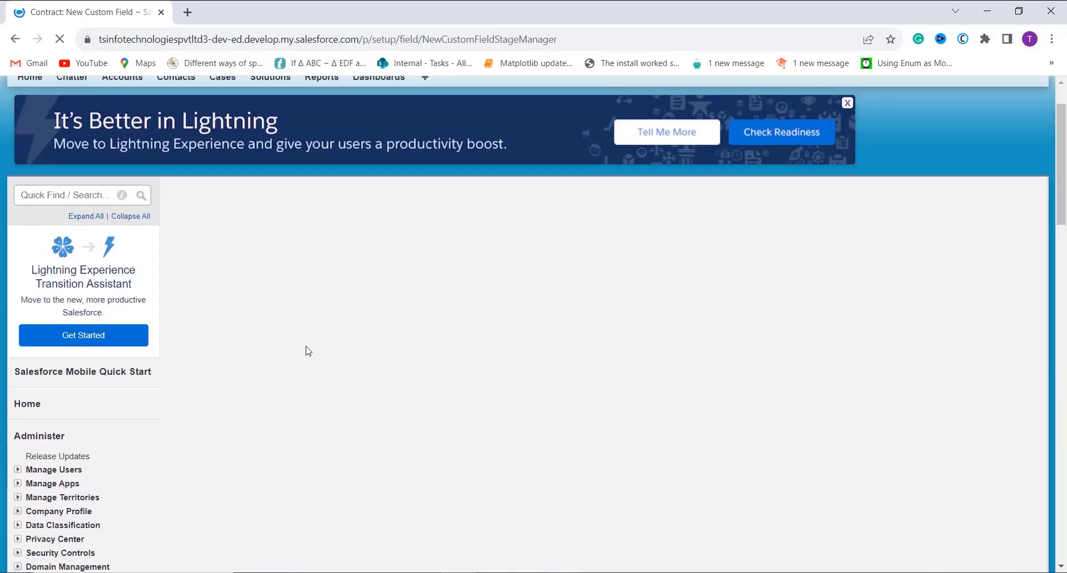
scroll(305, 350, down, 1)
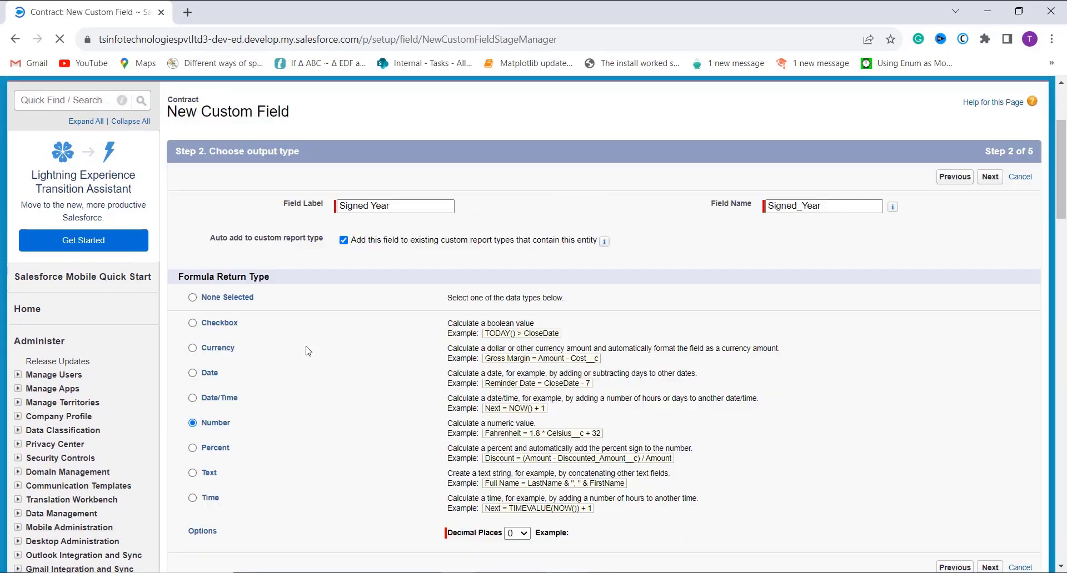
scroll(305, 350, down, 2)
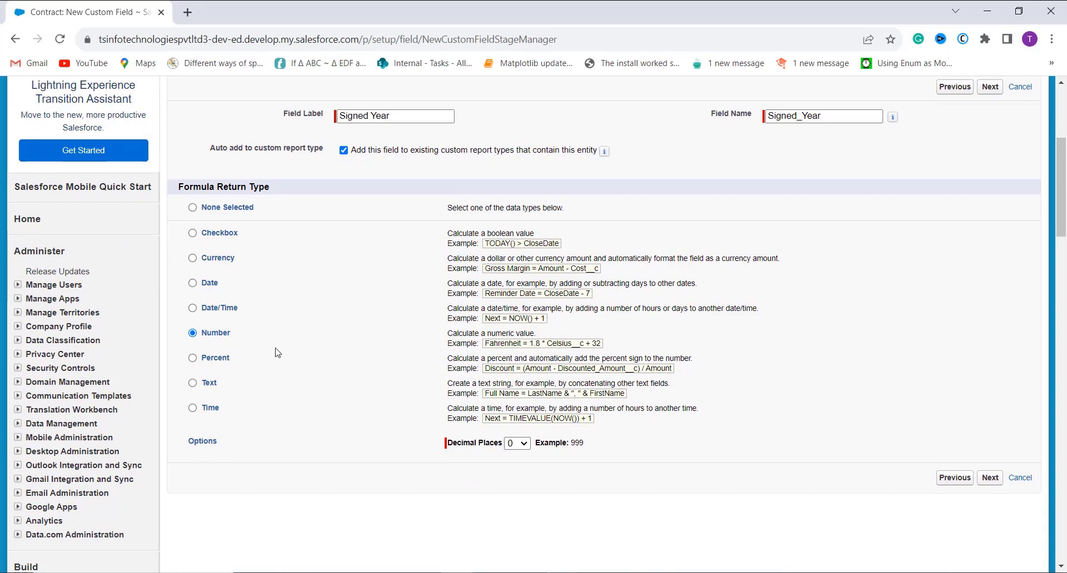
click(192, 383)
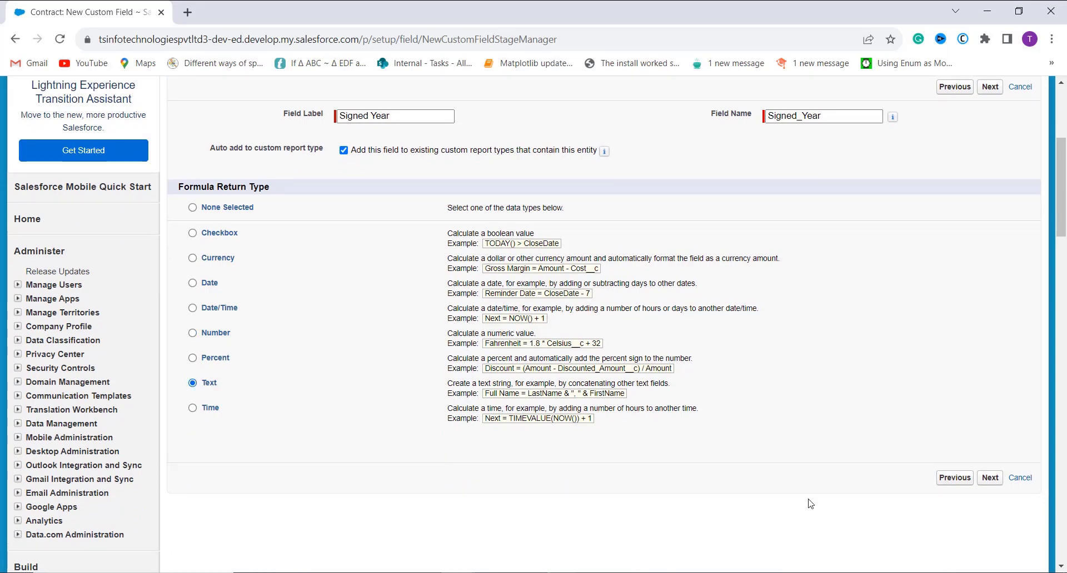
click(990, 478)
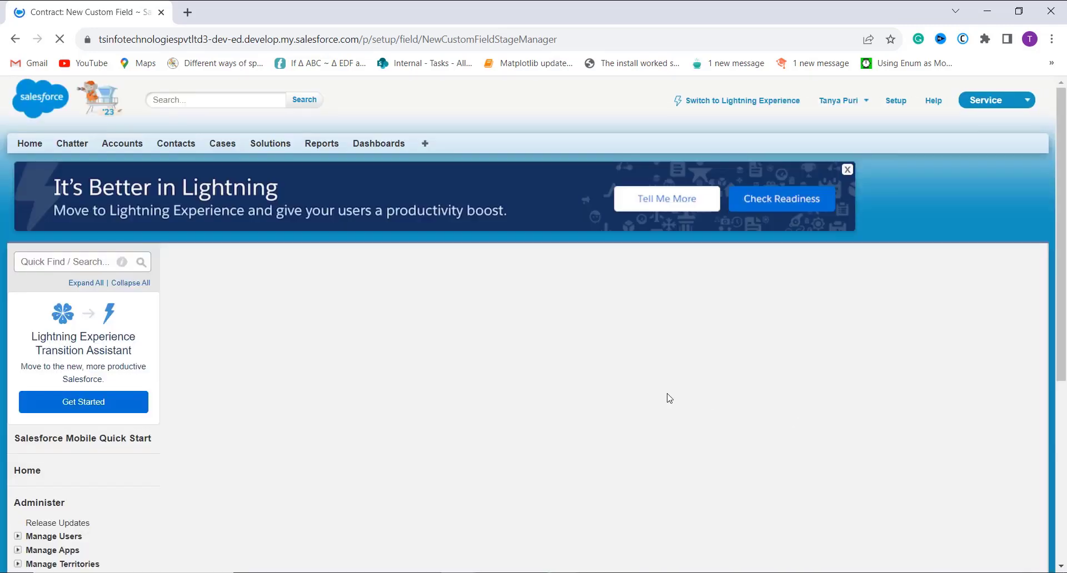
Step: Check the syntax of the TEXT(YEAR( CompanySignedDate )) formula again and continue to field-level security
scroll(670, 398, down, 2)
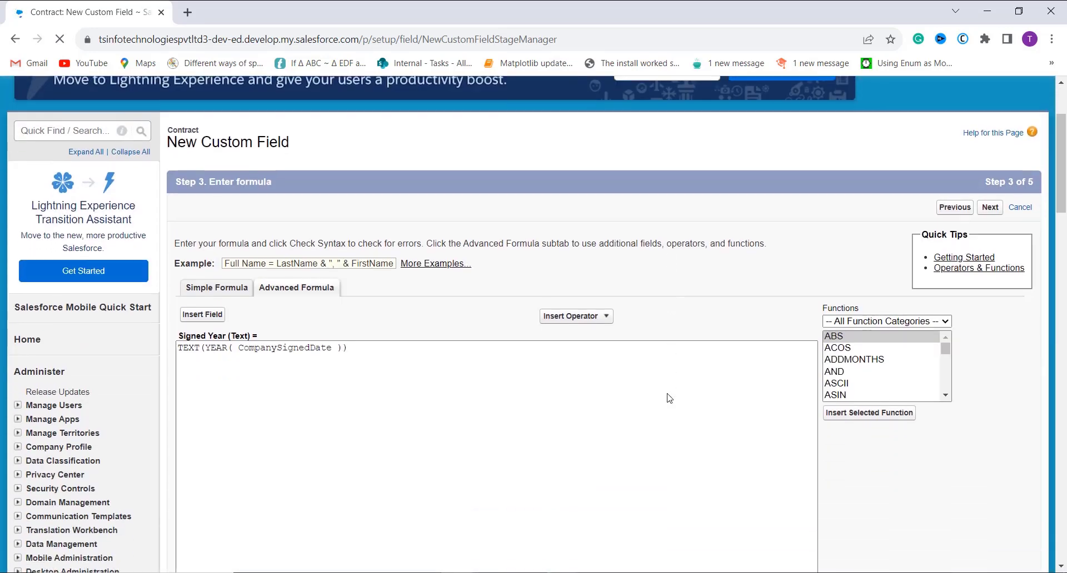
scroll(668, 395, down, 2)
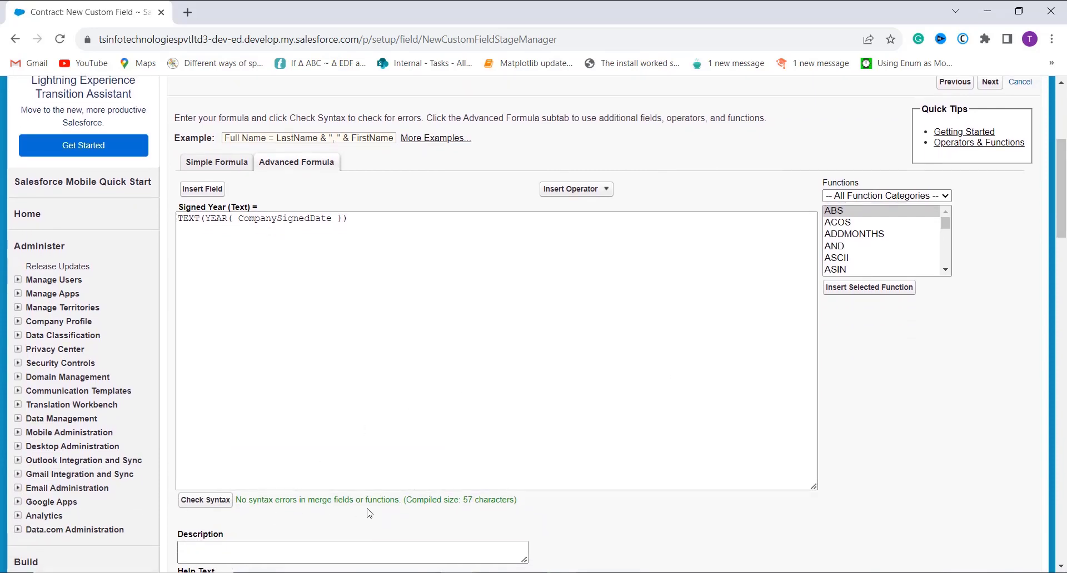
scroll(431, 497, down, 2)
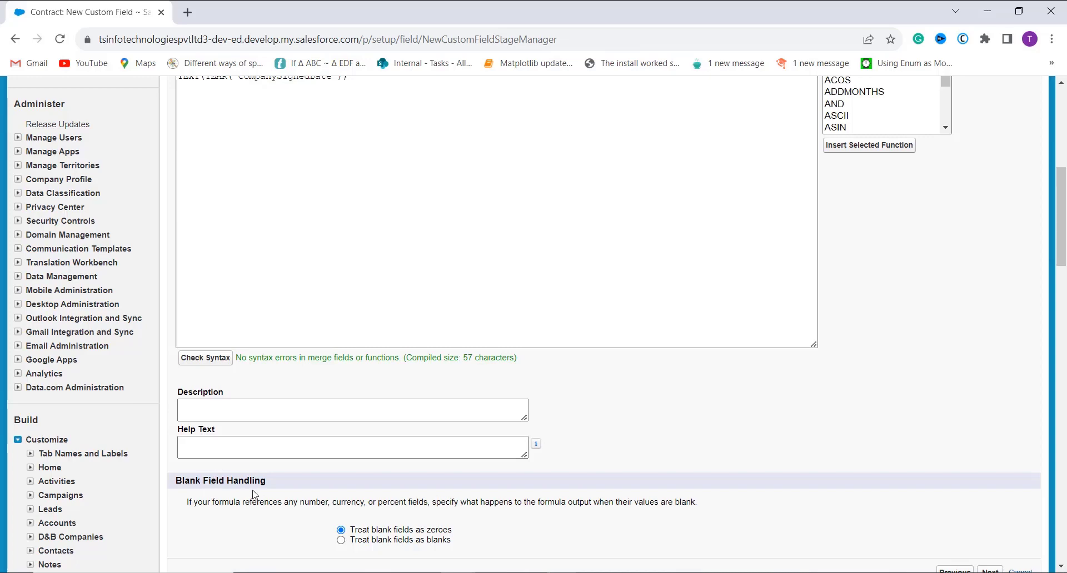
scroll(426, 439, up, 3)
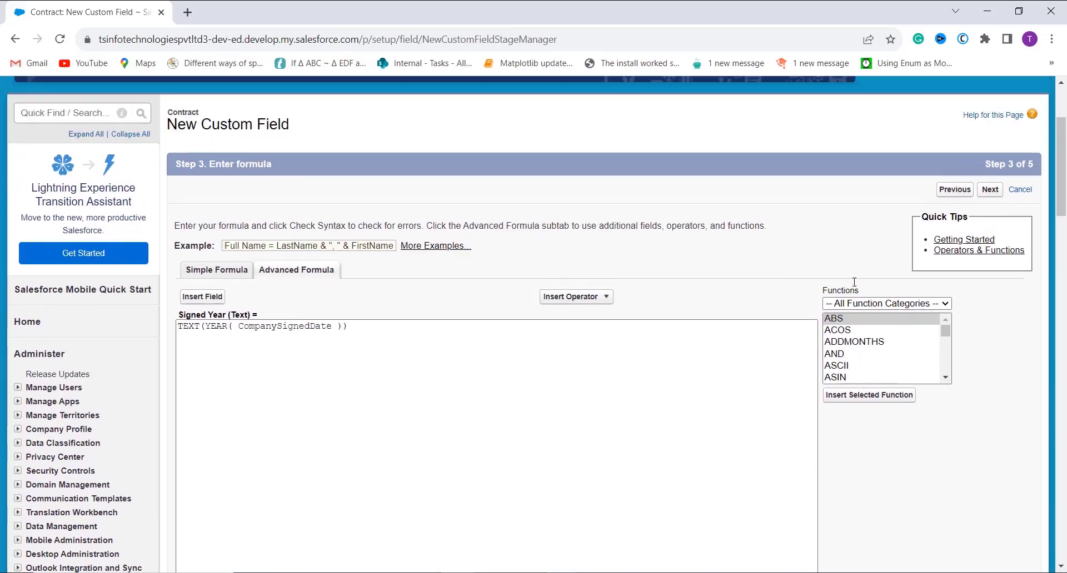
click(989, 215)
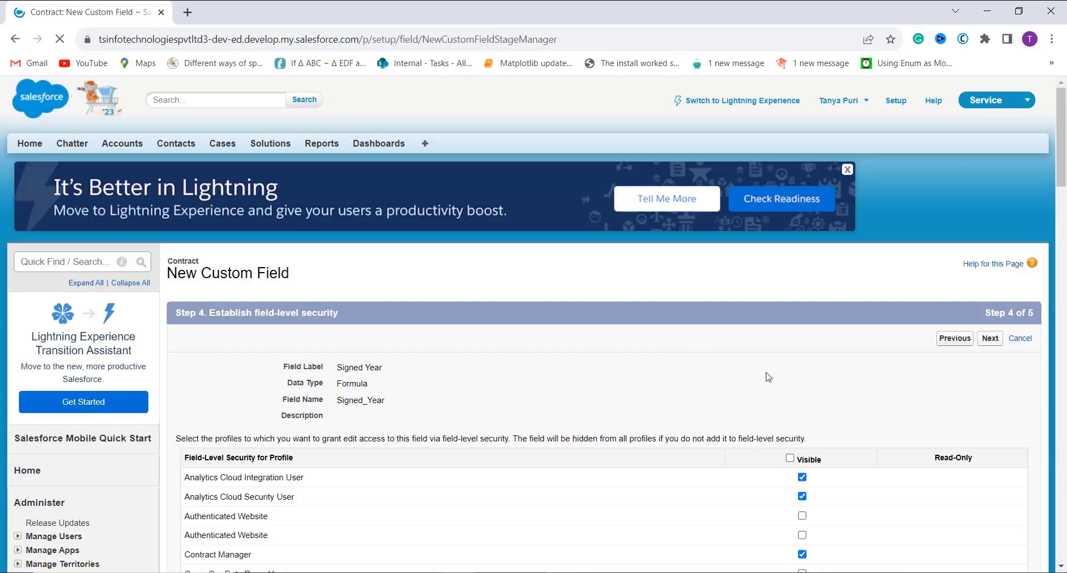
Step: Make the Signed Year field visible to all profiles and save it with the Contract Layout selected
scroll(768, 377, down, 1)
scroll(768, 377, down, 1)
click(790, 351)
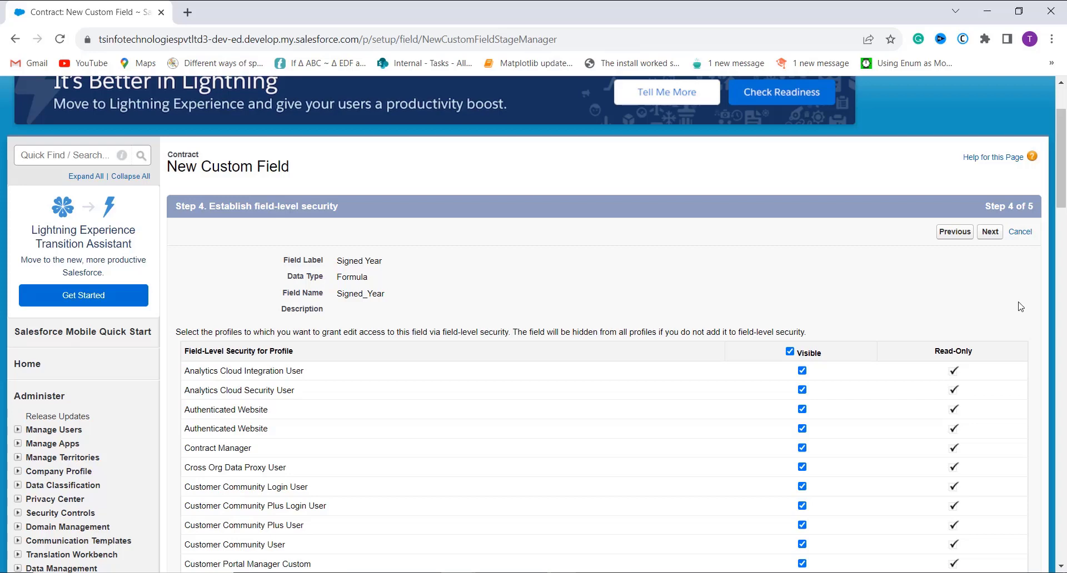
click(989, 235)
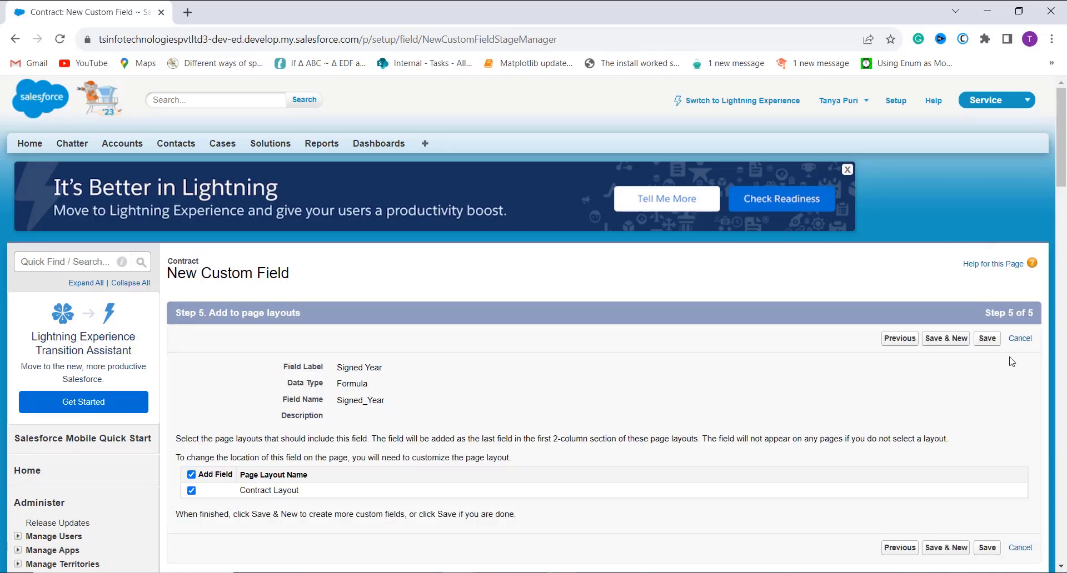
click(987, 339)
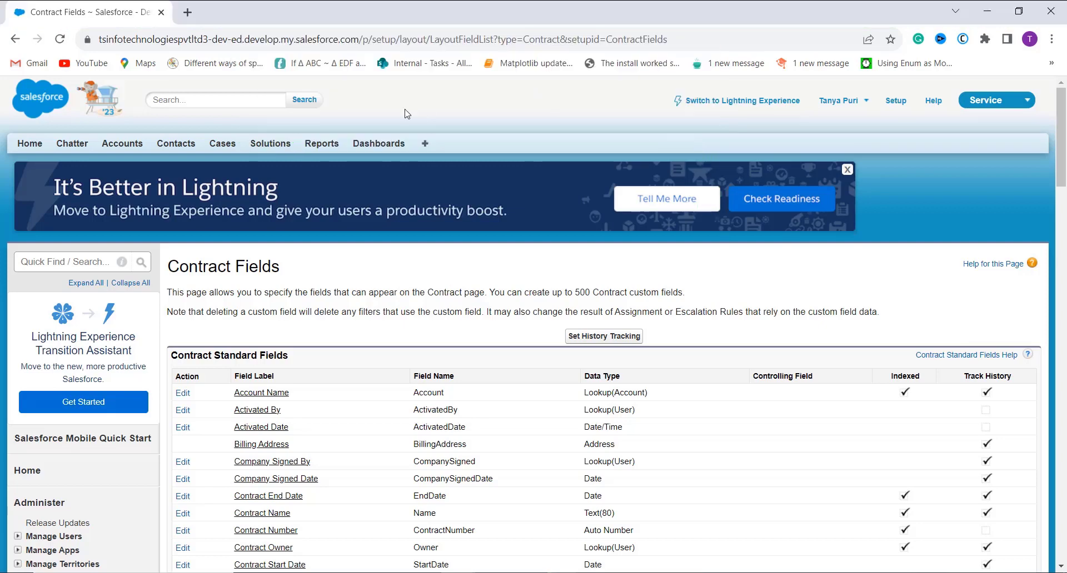
Step: Find Contracts in the list of all tabs and open the Abbott Insurance contract record
click(426, 146)
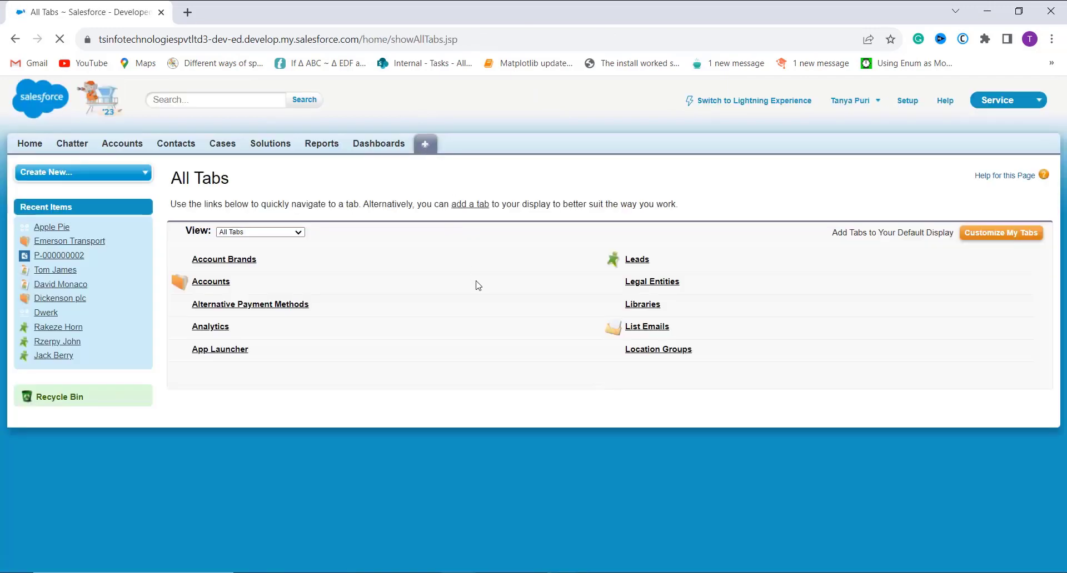
scroll(299, 528, down, 2)
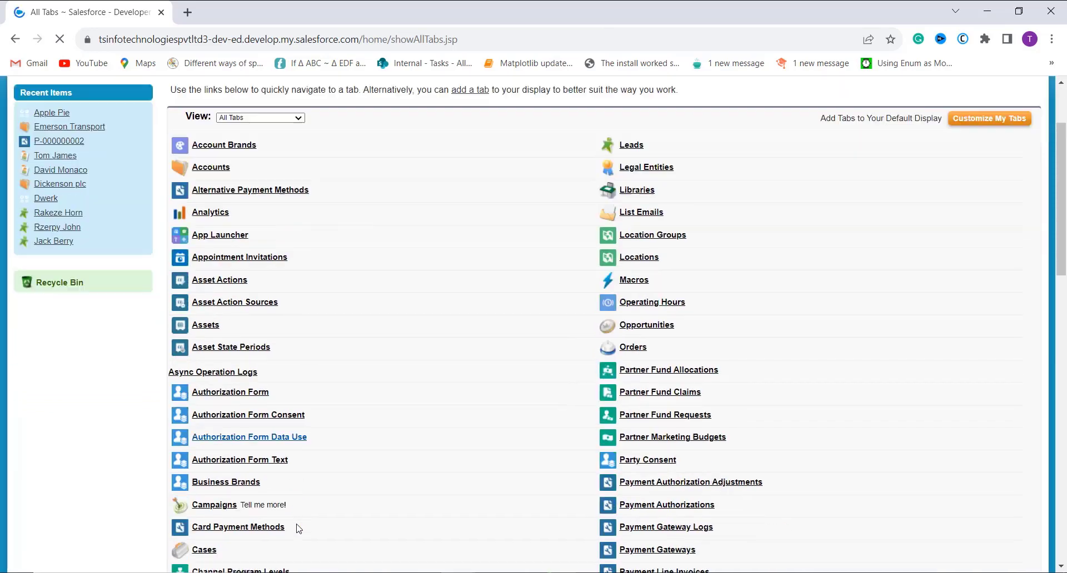
scroll(298, 528, down, 3)
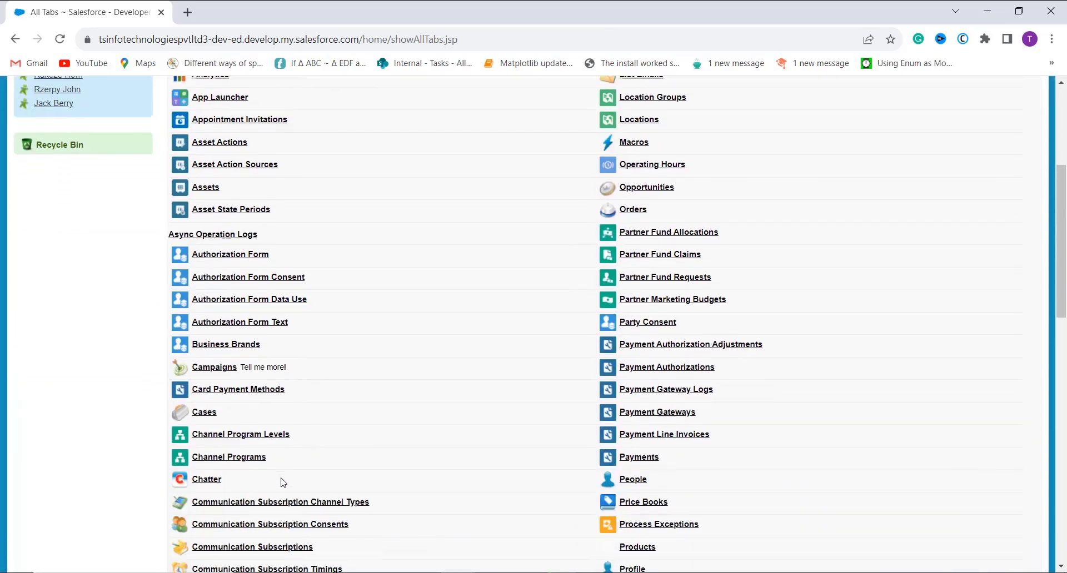
scroll(282, 482, down, 3)
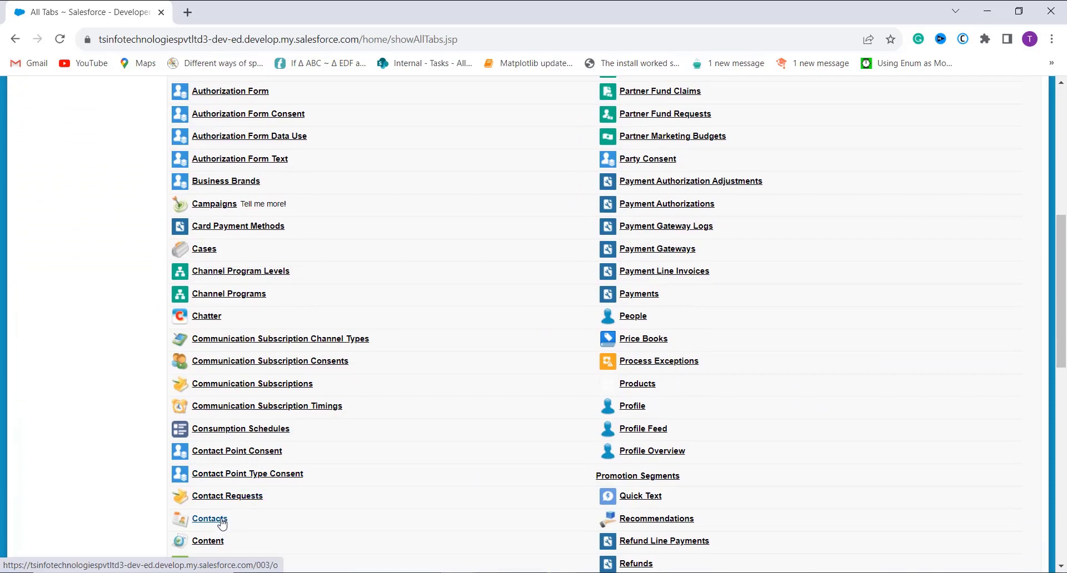
scroll(321, 473, down, 2)
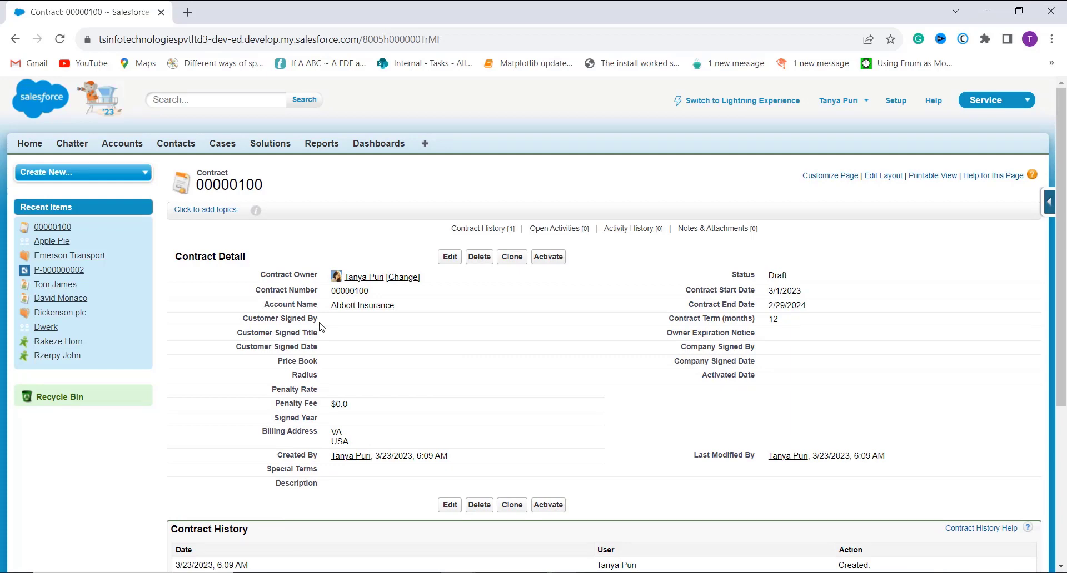
Step: Edit the Abbott Insurance contract, set Company Signed Date to 8/1/2023, and save the record
click(456, 263)
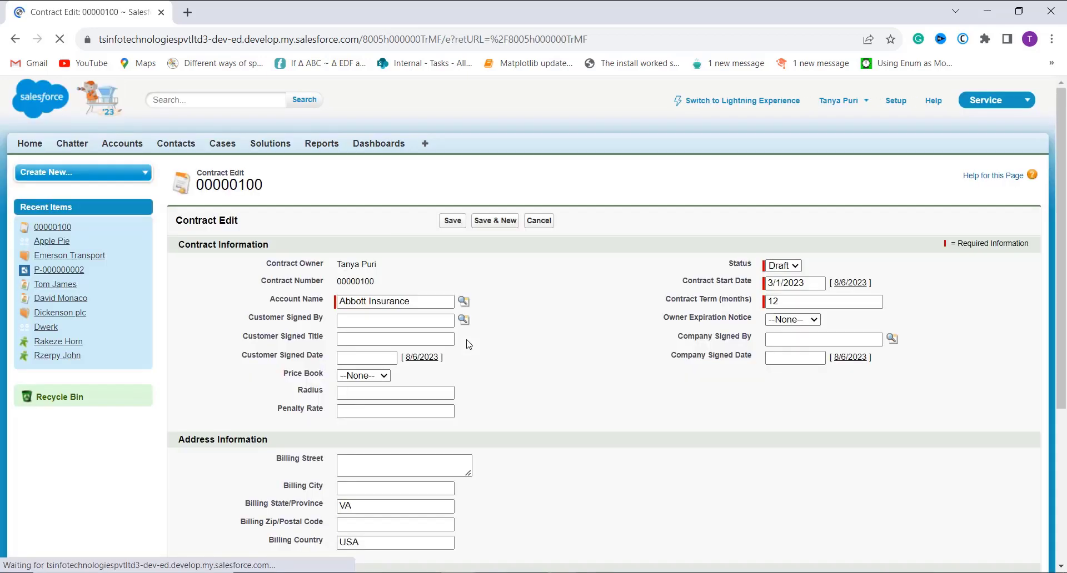
scroll(381, 256, down, 2)
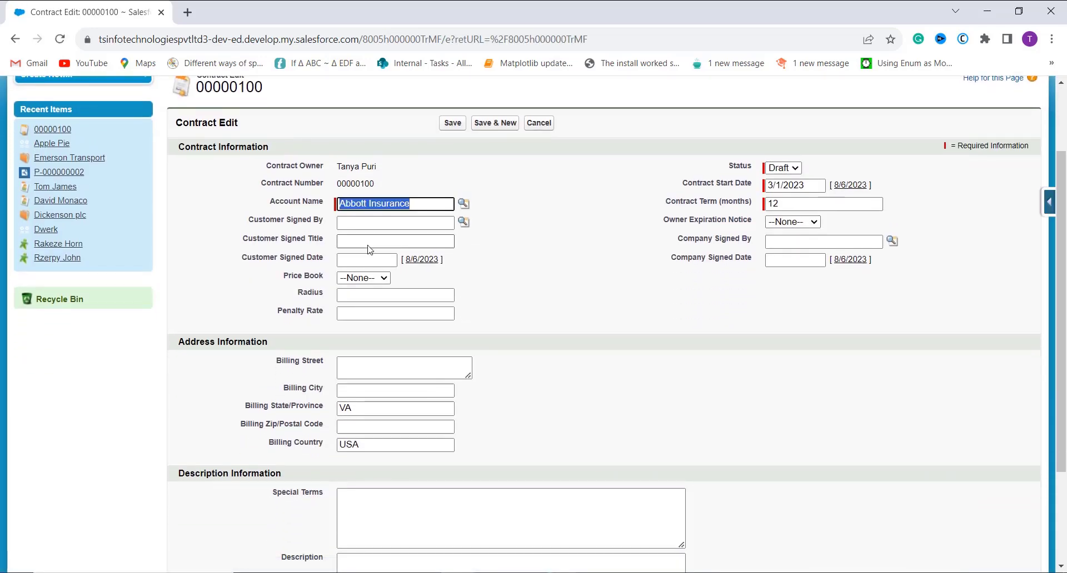
scroll(422, 289, down, 2)
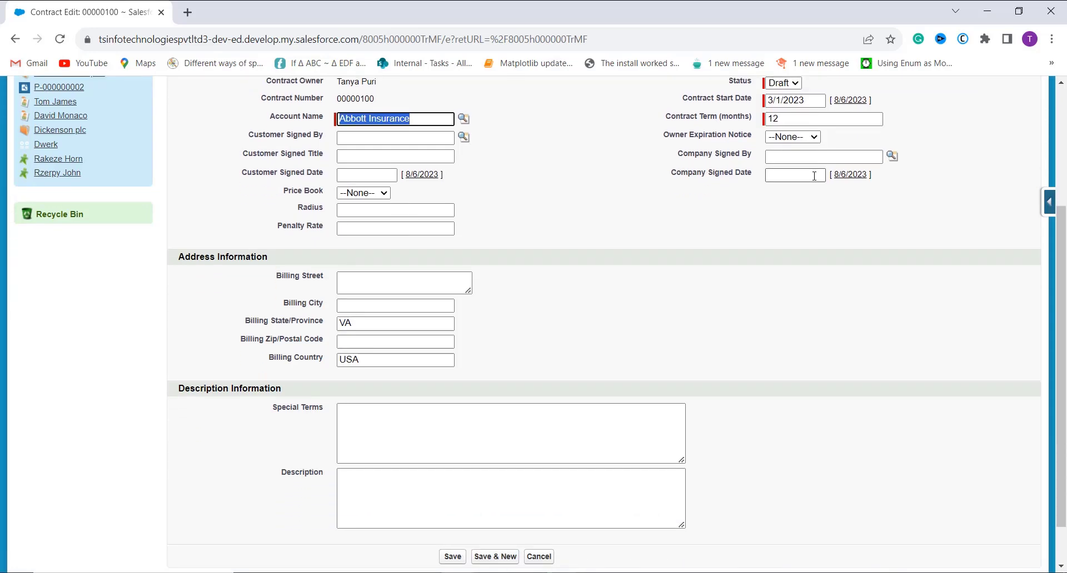
click(814, 176)
click(817, 226)
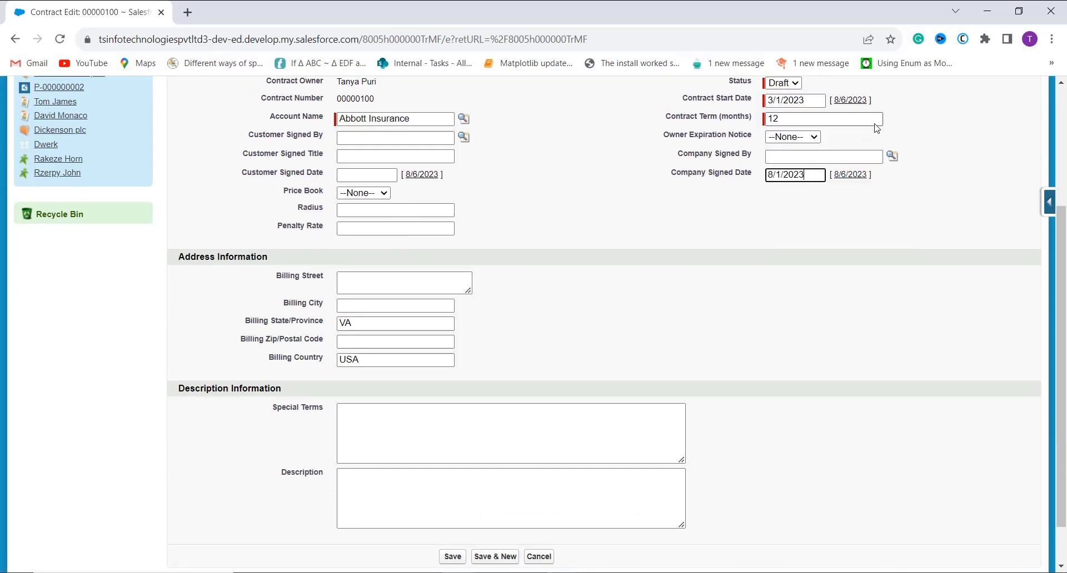
scroll(877, 128, up, 4)
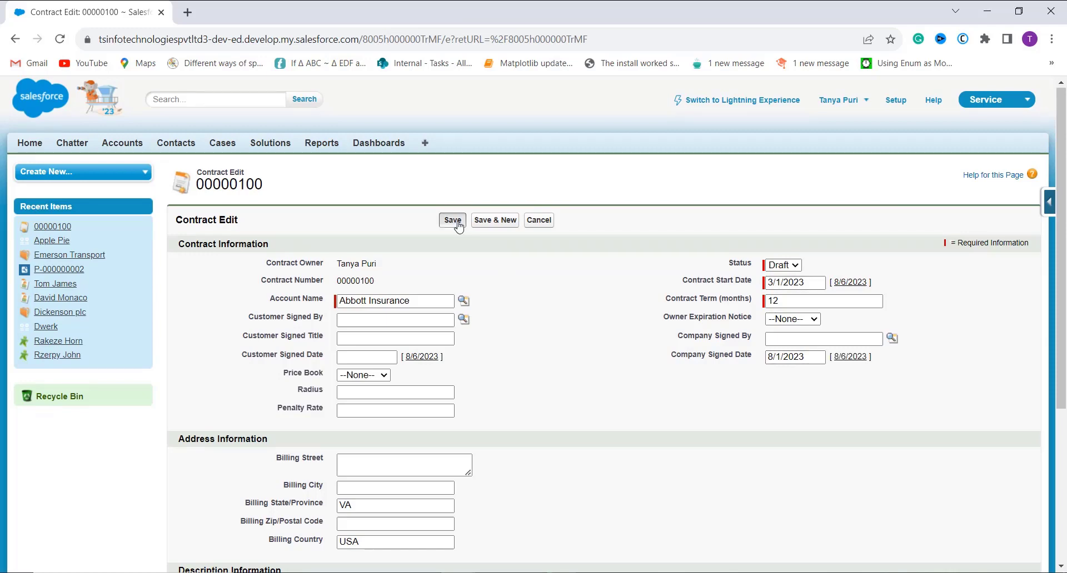
click(453, 220)
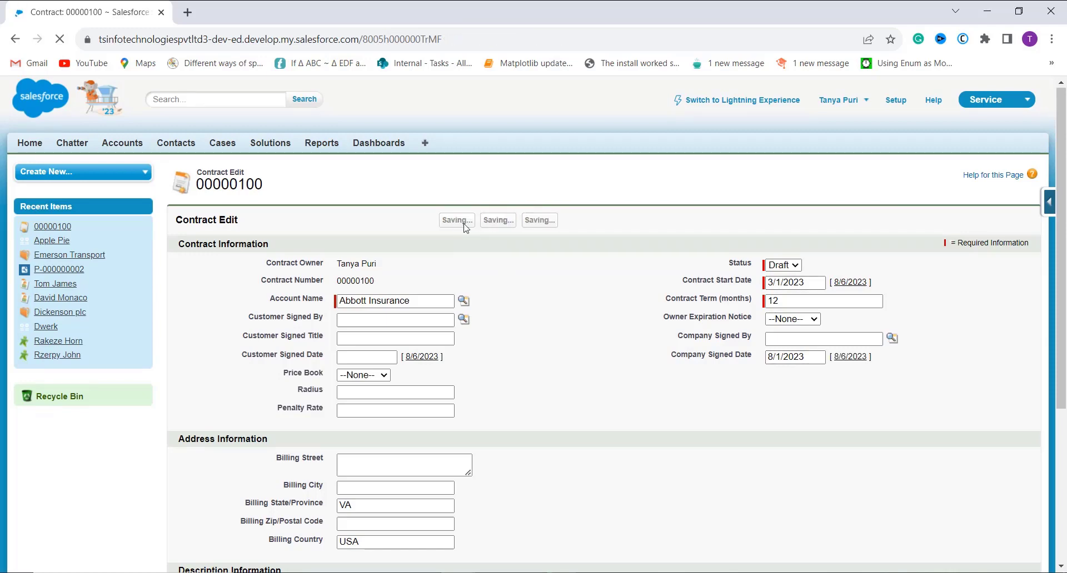